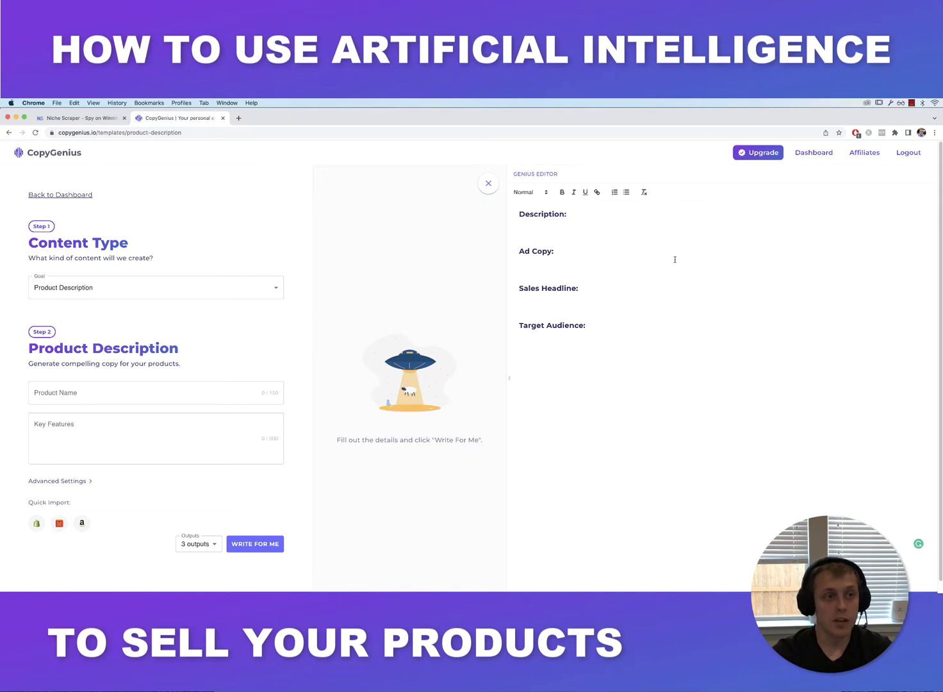
In Niche Scraper's results, open the Pet Hair Trimmer's AliExpress product listing in a new tab
{"action": "left_click", "coordinate": [111, 121]}
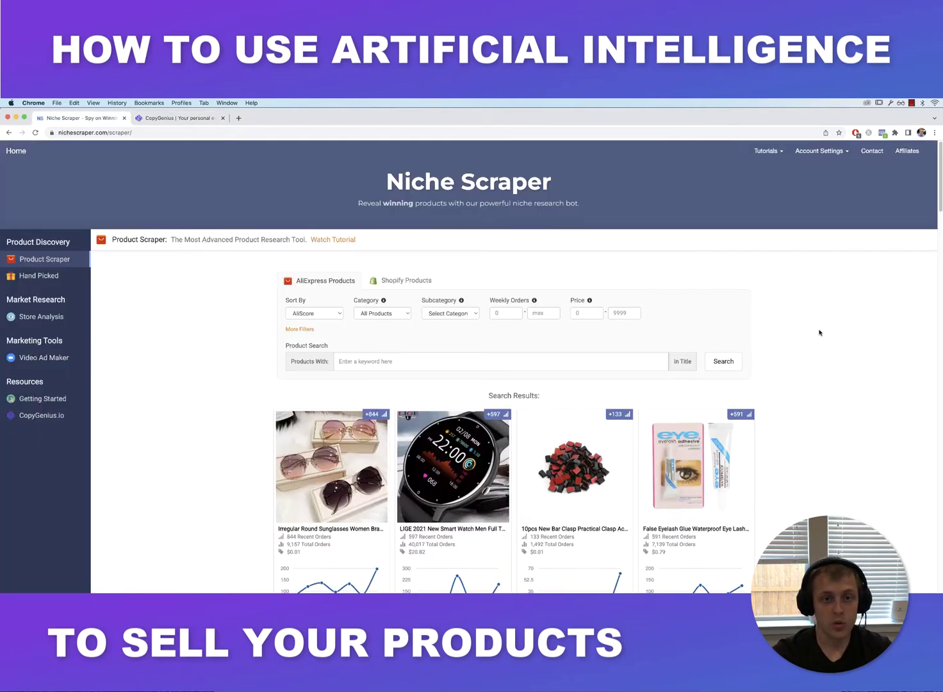
{"action": "scroll", "coordinate": [846, 368], "scroll_direction": "down", "scroll_amount": 5}
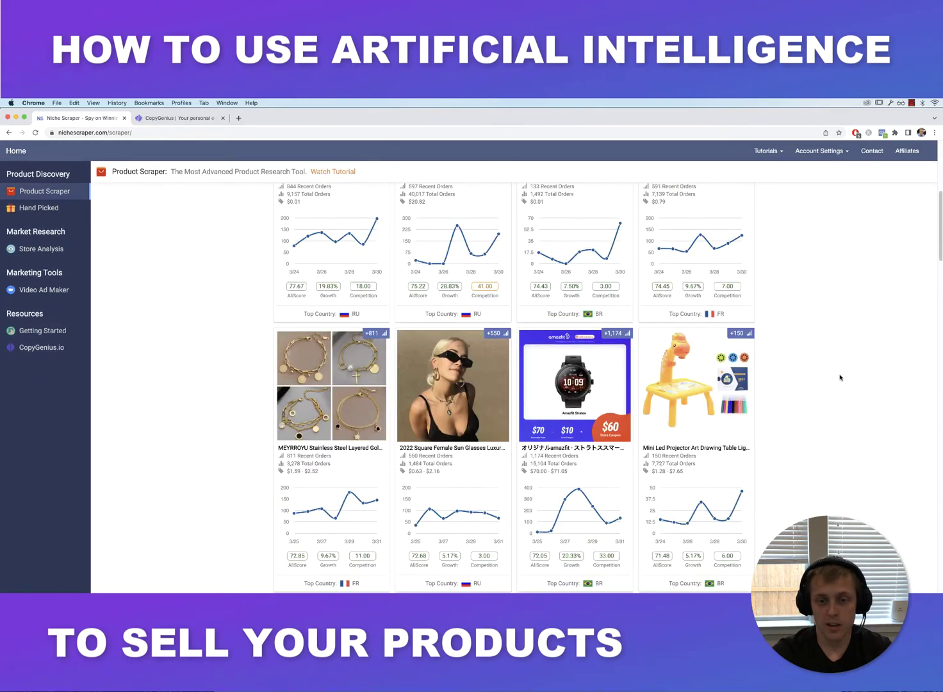
{"action": "scroll", "coordinate": [840, 377], "scroll_direction": "down", "scroll_amount": 12}
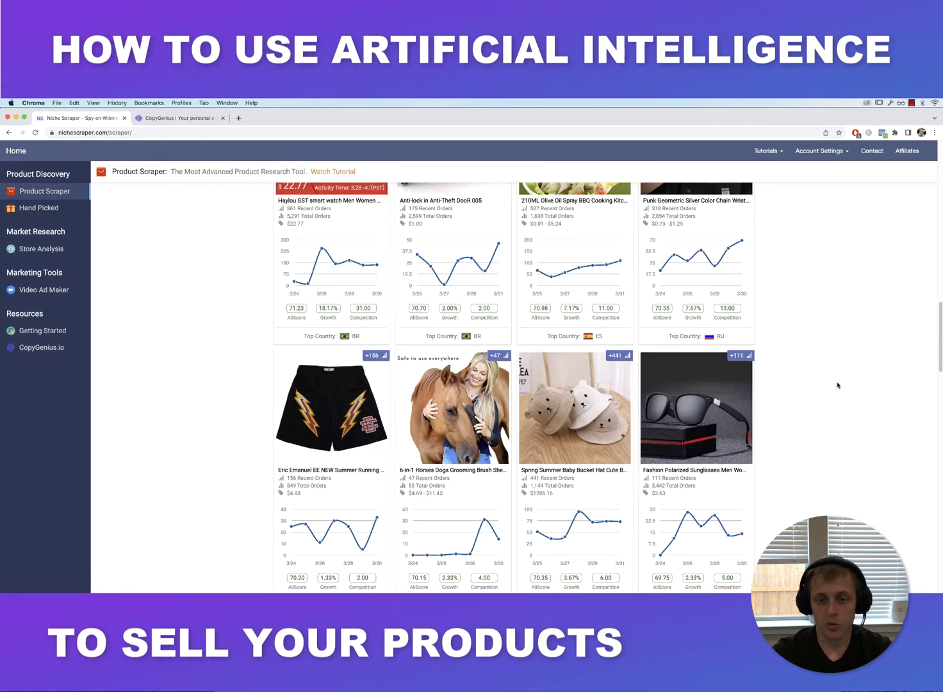
{"action": "scroll", "coordinate": [838, 386], "scroll_direction": "down", "scroll_amount": 15}
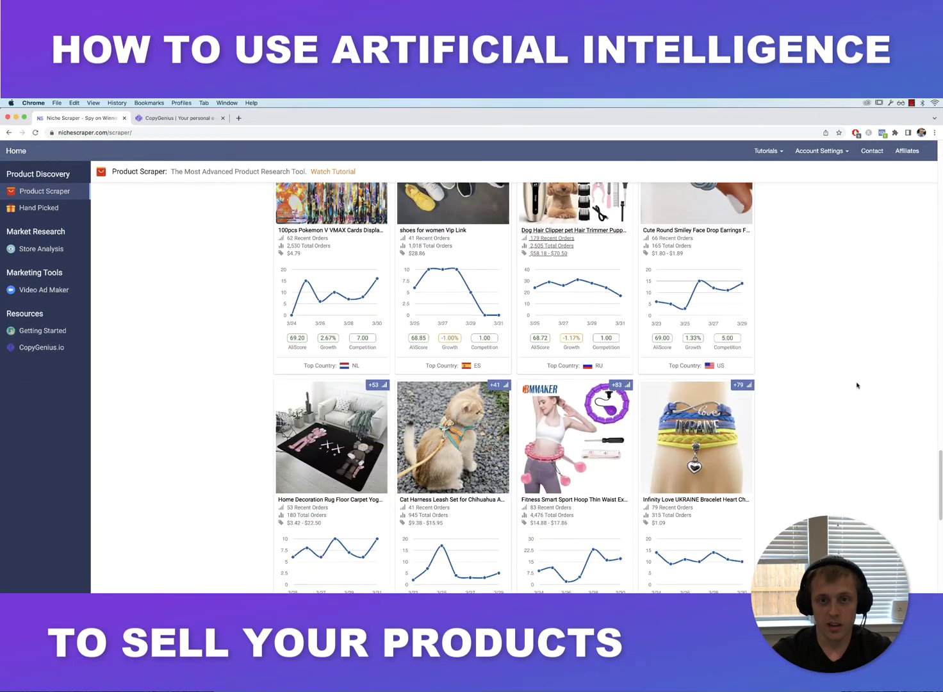
{"action": "scroll", "coordinate": [856, 385], "scroll_direction": "up", "scroll_amount": 5}
{"action": "scroll", "coordinate": [851, 416], "scroll_direction": "down", "scroll_amount": 2}
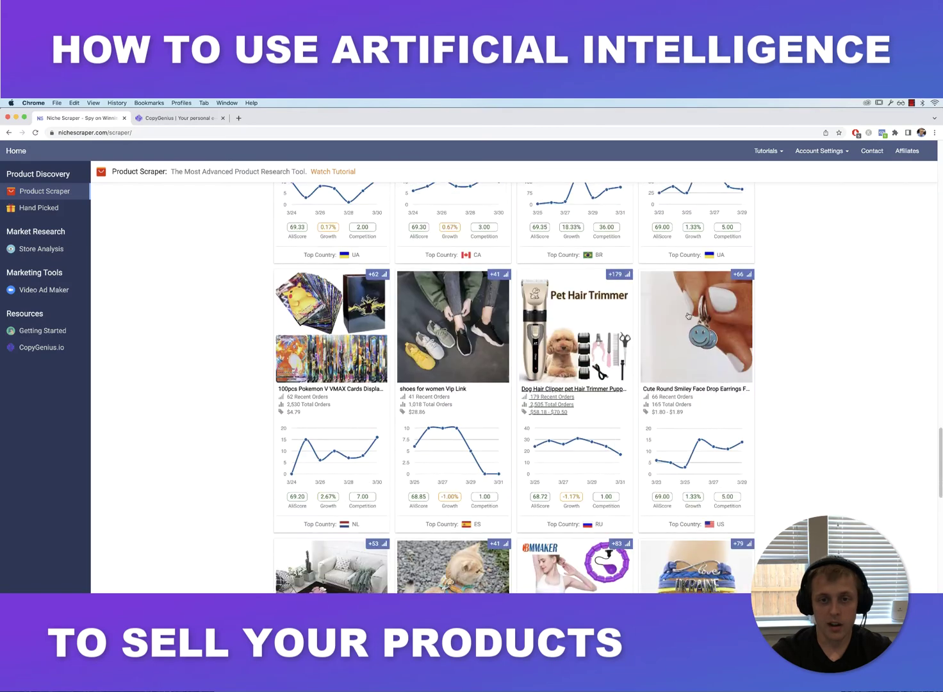
{"action": "left_click", "coordinate": [609, 311]}
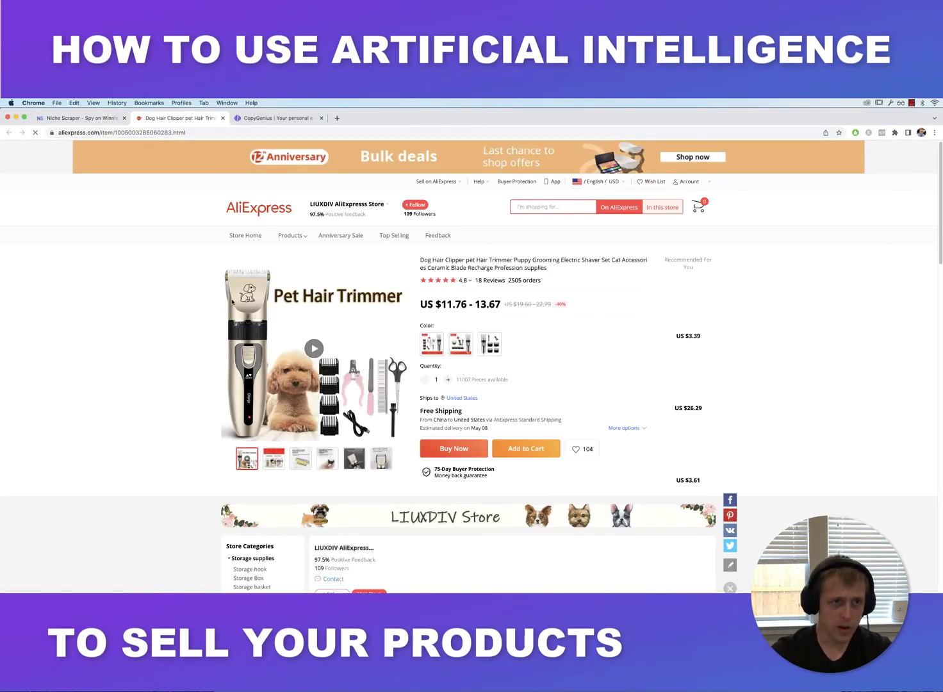
Copy the clipper's AliExpress product URL and return to the CopyGenius Product Description page
{"action": "left_click", "coordinate": [204, 133]}
{"action": "key", "text": "super+c"}
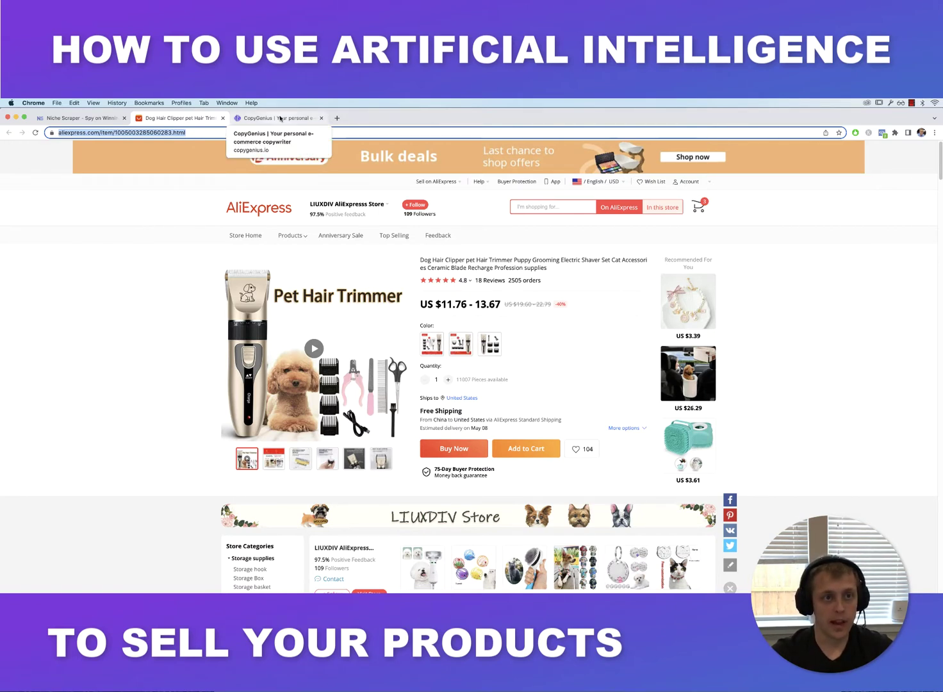
{"action": "left_click", "coordinate": [280, 118]}
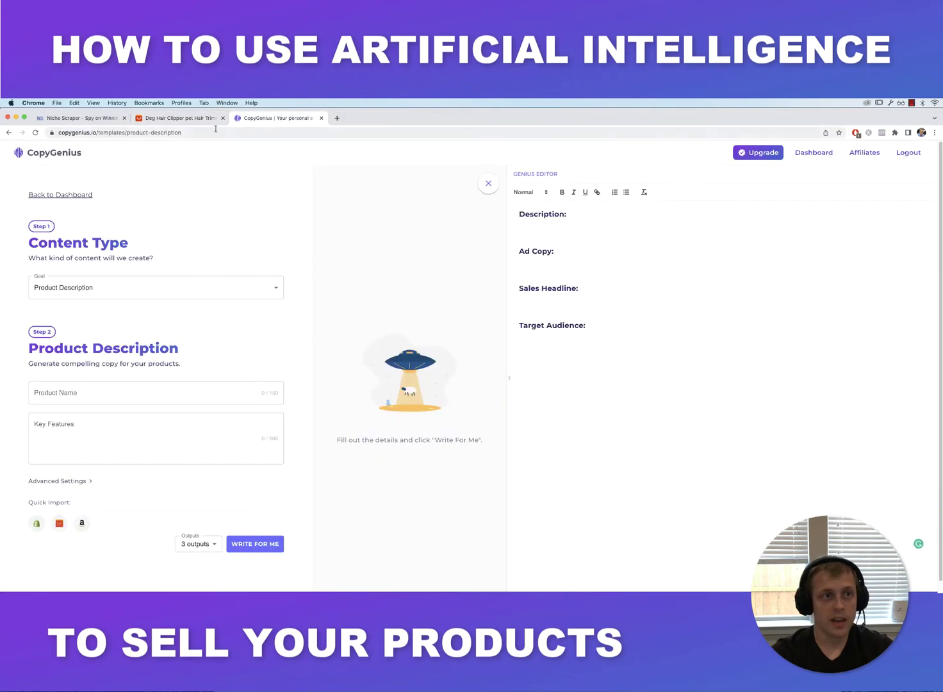
{"action": "left_click", "coordinate": [69, 154], "text": "super"}
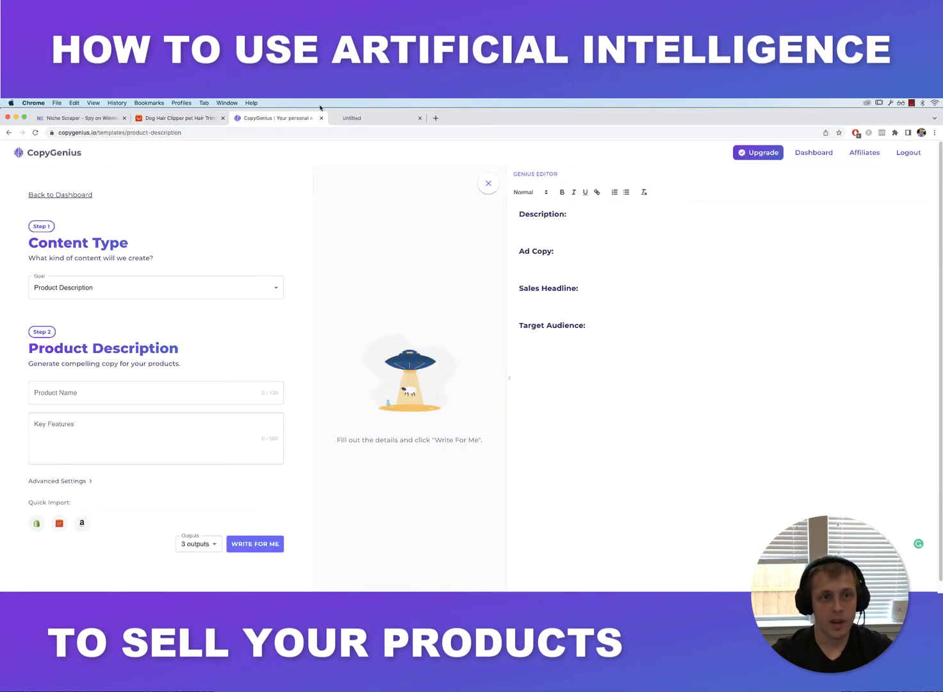
{"action": "left_click", "coordinate": [376, 118]}
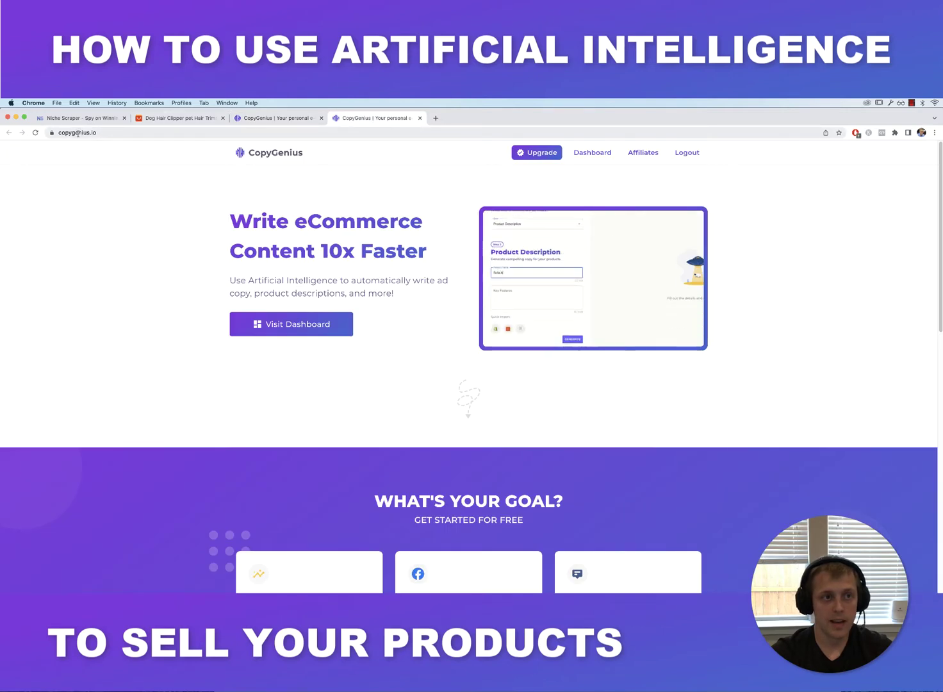
{"action": "scroll", "coordinate": [364, 336], "scroll_direction": "down", "scroll_amount": 2}
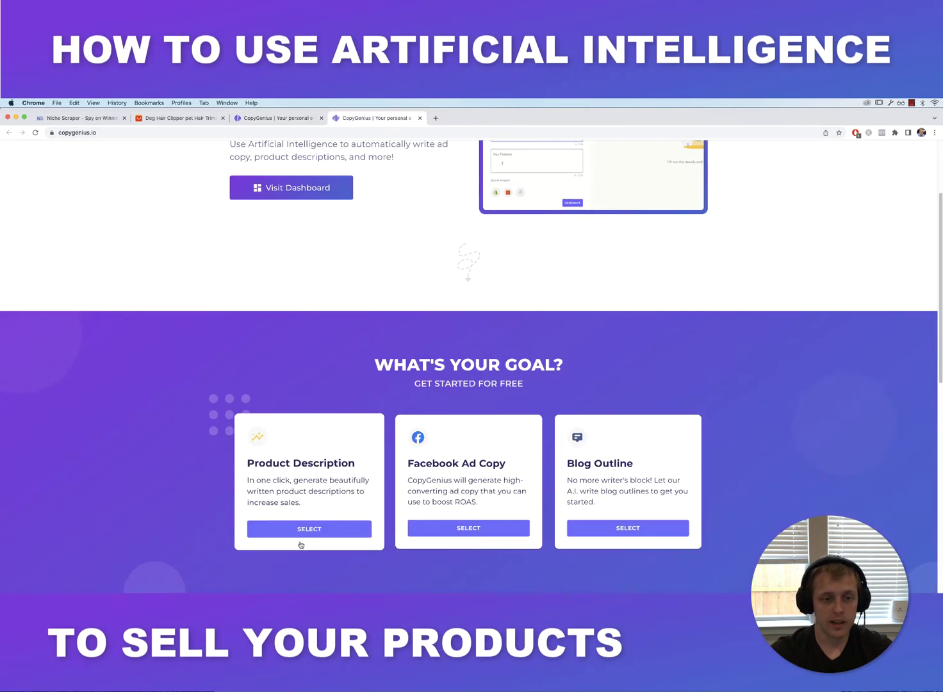
{"action": "left_click", "coordinate": [310, 529]}
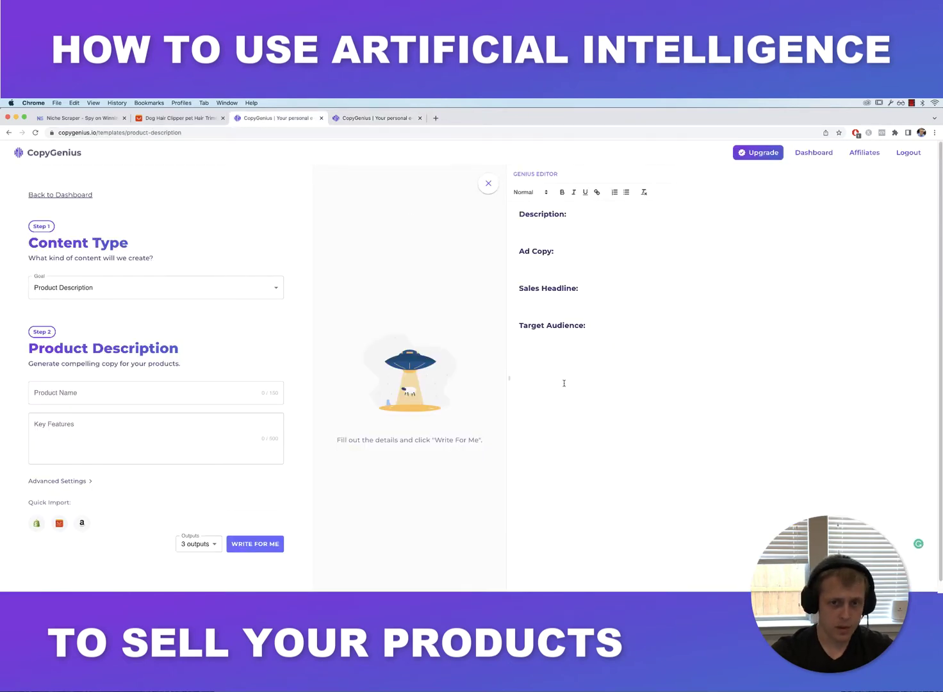
{"action": "left_click_drag", "start_coordinate": [591, 353], "coordinate": [516, 211]}
{"action": "left_click", "coordinate": [491, 186]}
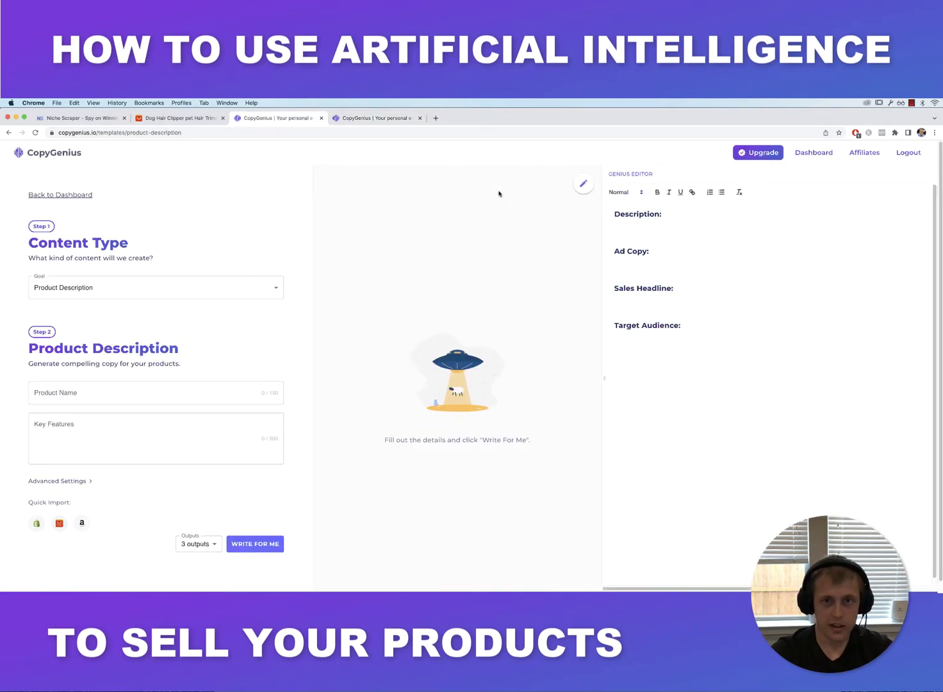
{"action": "left_click", "coordinate": [920, 184]}
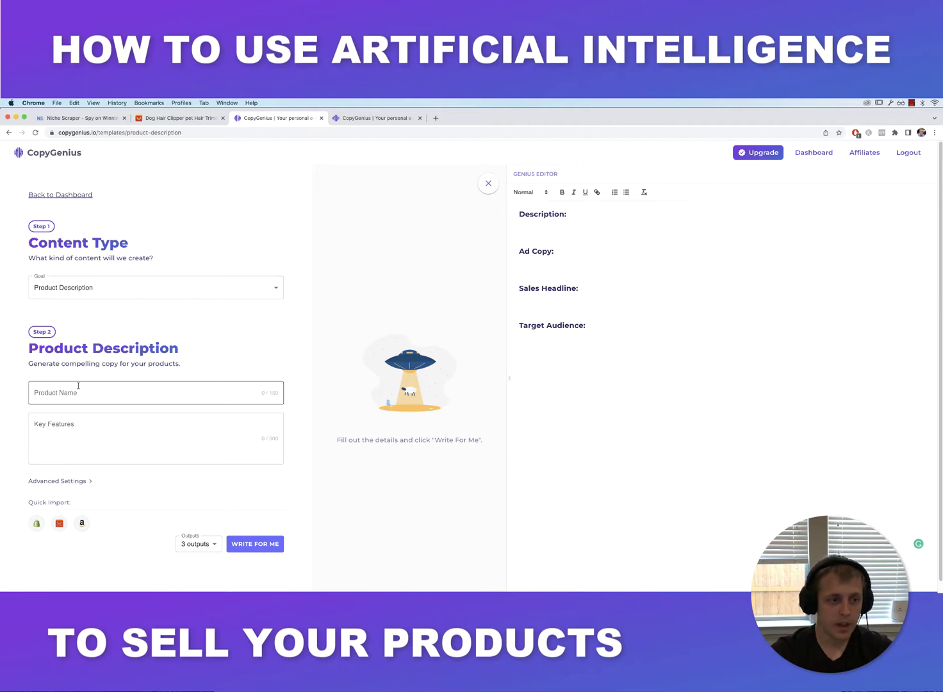
Import the dog hair clipper's AliExpress link to fill Product Name and Key Features
{"action": "left_click", "coordinate": [61, 526]}
{"action": "key", "text": "super+v"}
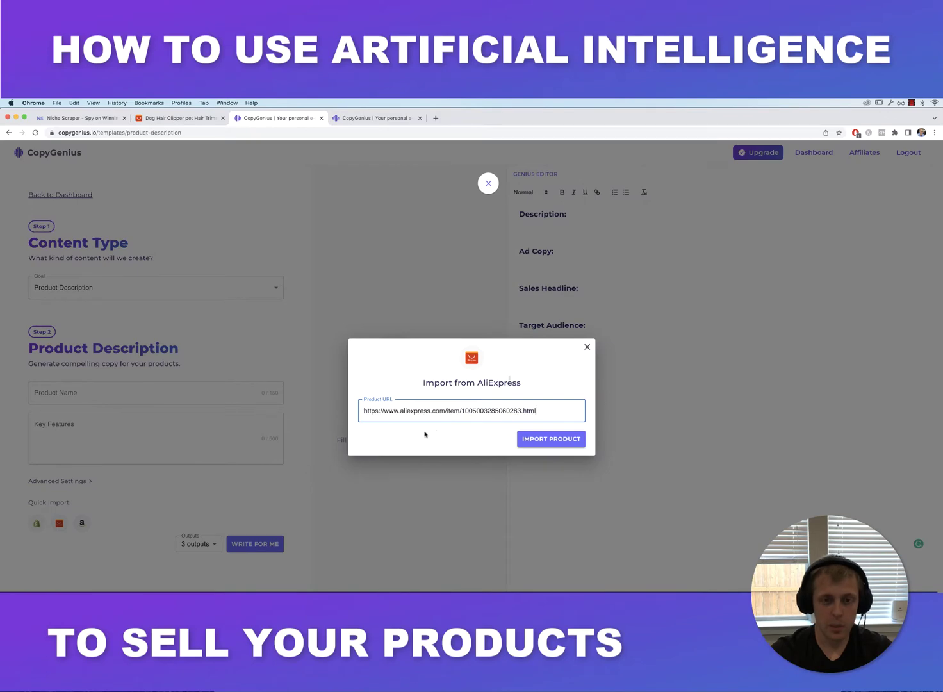
{"action": "left_click", "coordinate": [553, 442]}
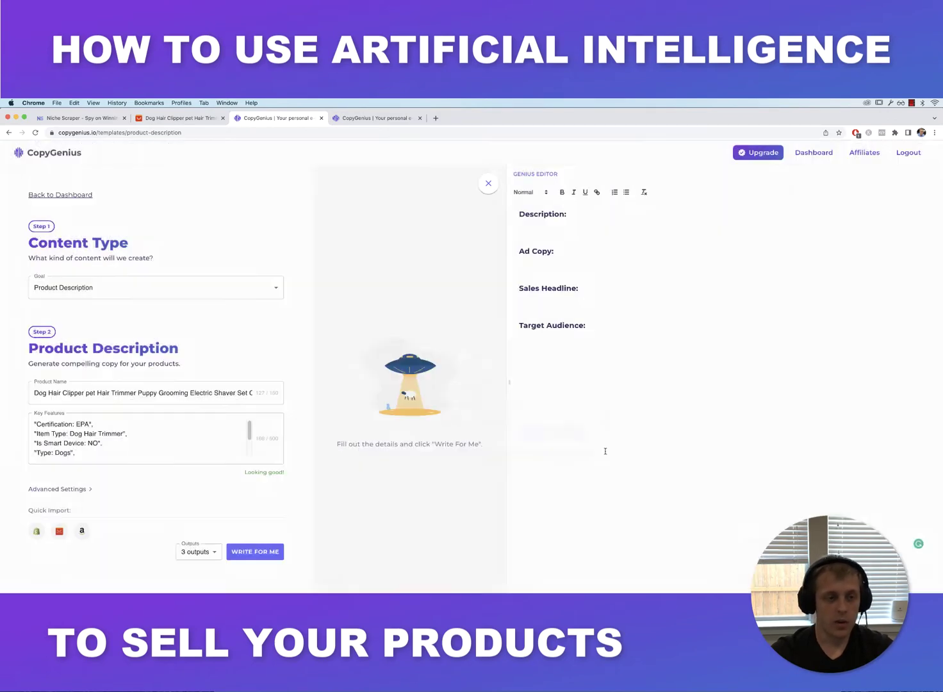
{"action": "left_click", "coordinate": [88, 425]}
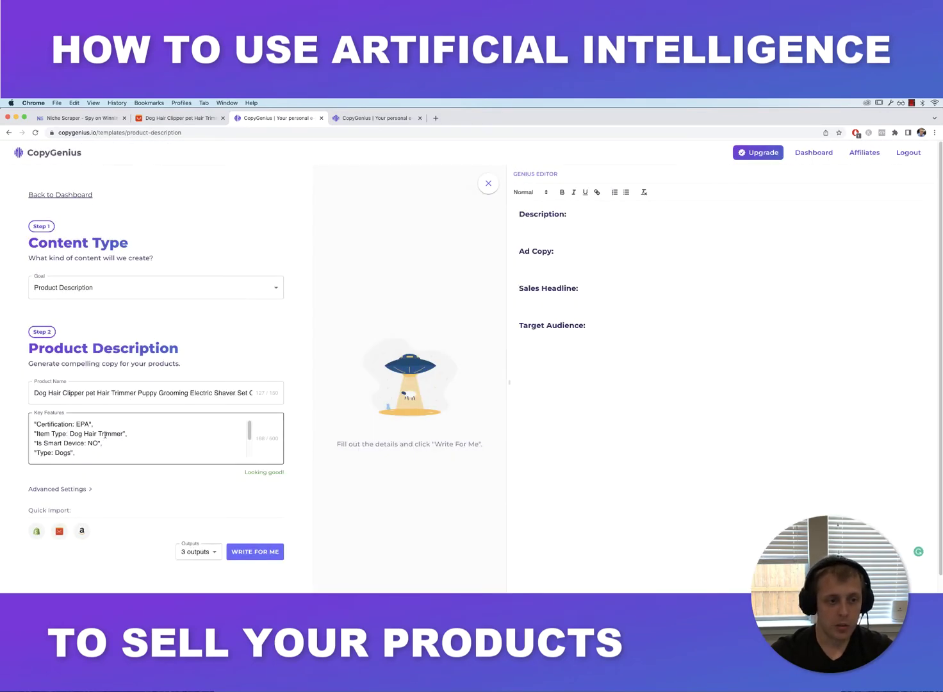
{"action": "scroll", "coordinate": [132, 446], "scroll_direction": "down", "scroll_amount": 2}
{"action": "scroll", "coordinate": [132, 445], "scroll_direction": "up", "scroll_amount": 2}
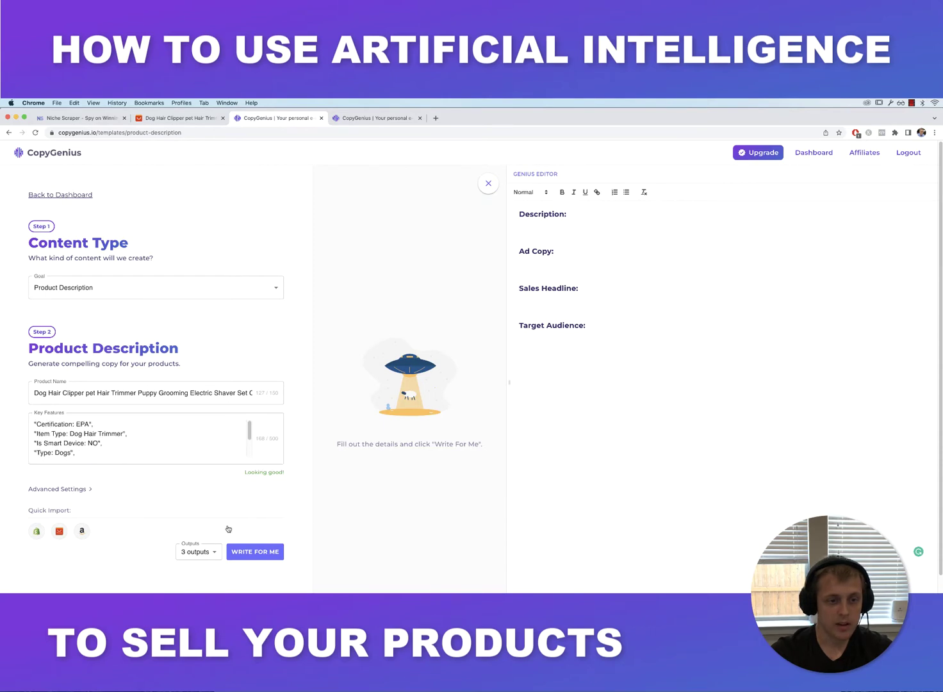
{"action": "left_click_drag", "start_coordinate": [506, 368], "coordinate": [729, 378]}
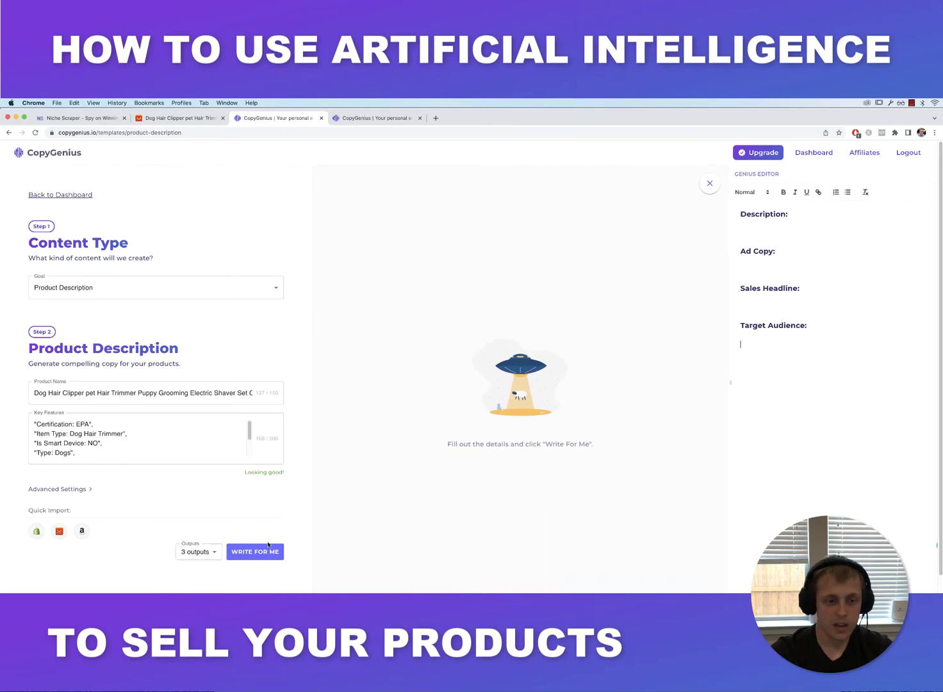
Generate and regenerate clipper descriptions, then paste Product Description #1 under the editor's Description heading
{"action": "left_click", "coordinate": [257, 554]}
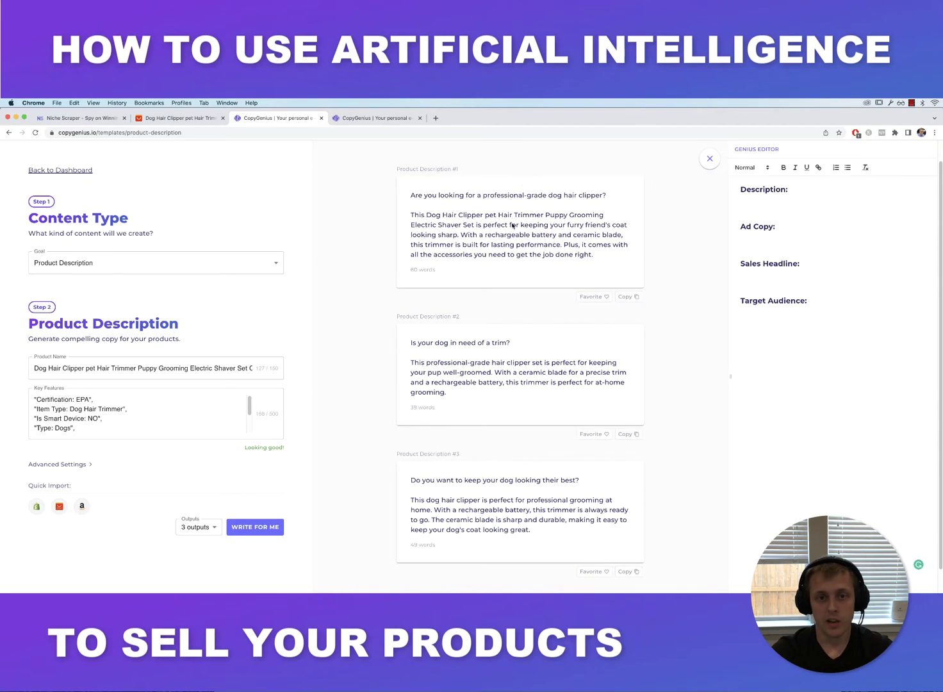
{"action": "left_click", "coordinate": [263, 529]}
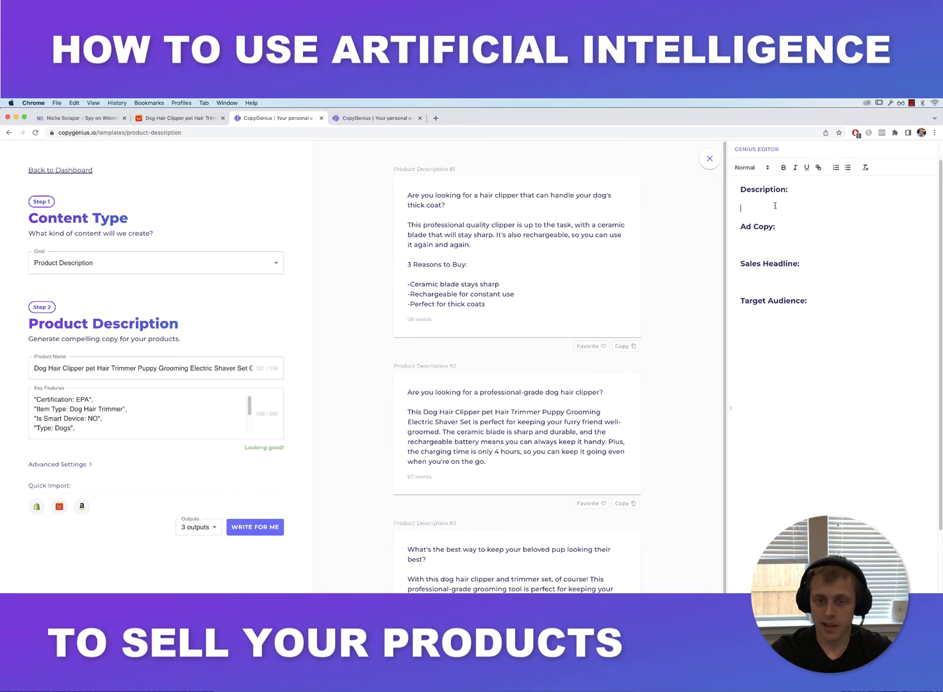
{"action": "type", "text": "Are you looking for a hair clipper that can handle your dog's thick coat?  This professional quality clipper is up to the task, with a ceramic blade that will stay sharp. It's also rechargeable, so you can use it again and again.  3 Reasons to Buy:  -Ceramic blade stays sharp -Rechargeable for constant use -Perfect for thick coats"}
{"action": "left_click_drag", "start_coordinate": [729, 404], "coordinate": [601, 404]}
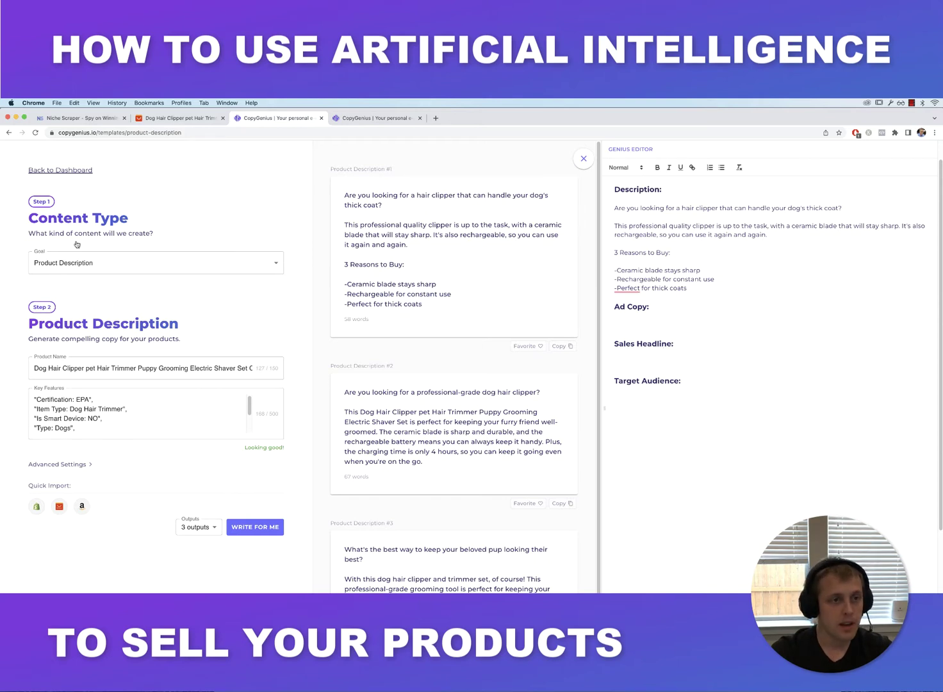
Set the goal to Facebook Ad Copy and generate three dog clipper ad copies
{"action": "left_click", "coordinate": [61, 263]}
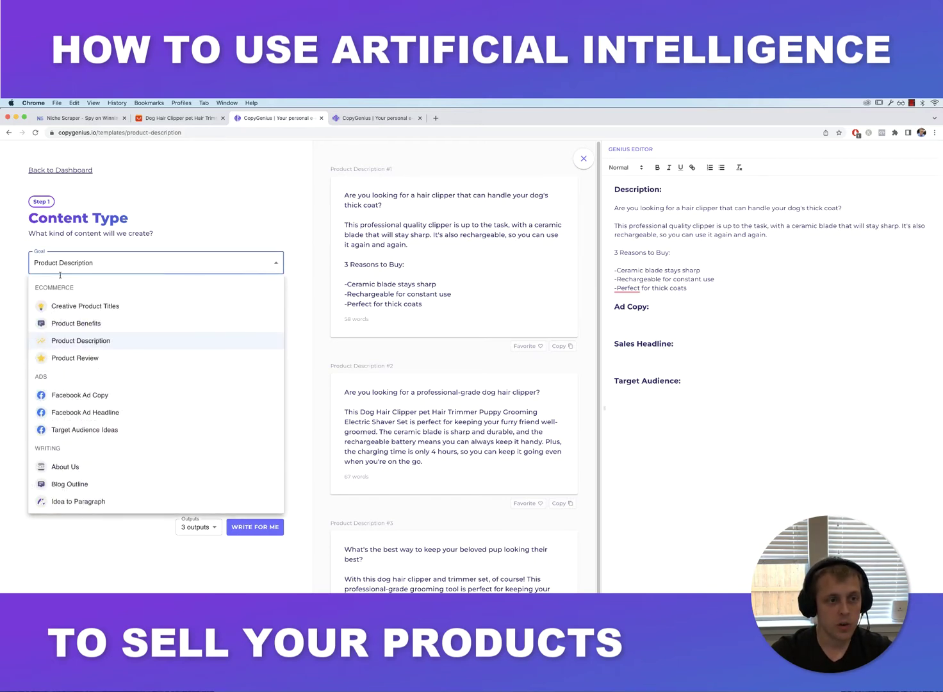
{"action": "left_click", "coordinate": [105, 397]}
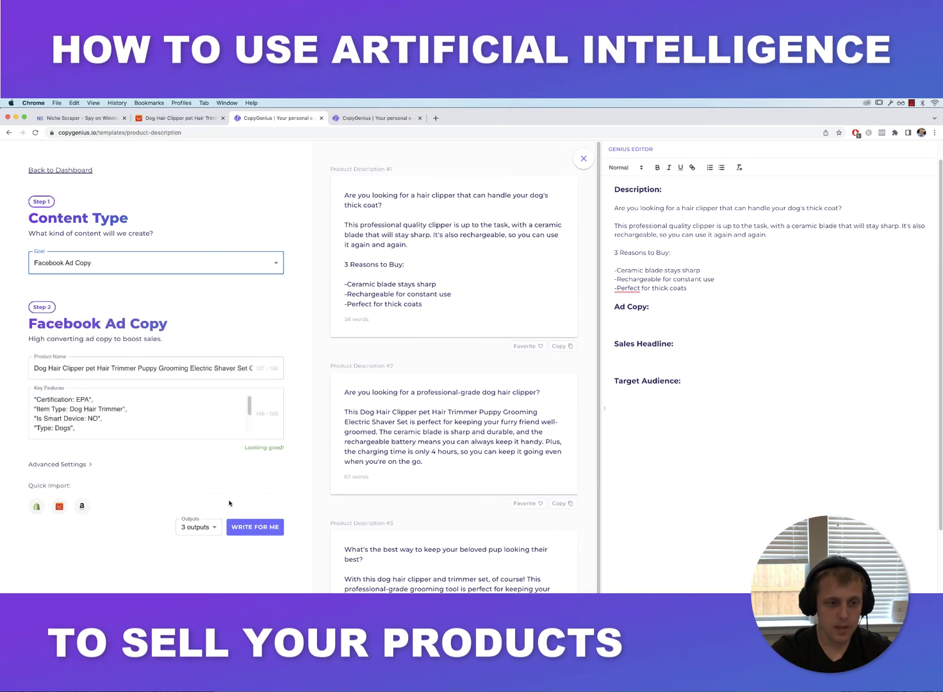
{"action": "left_click", "coordinate": [250, 533]}
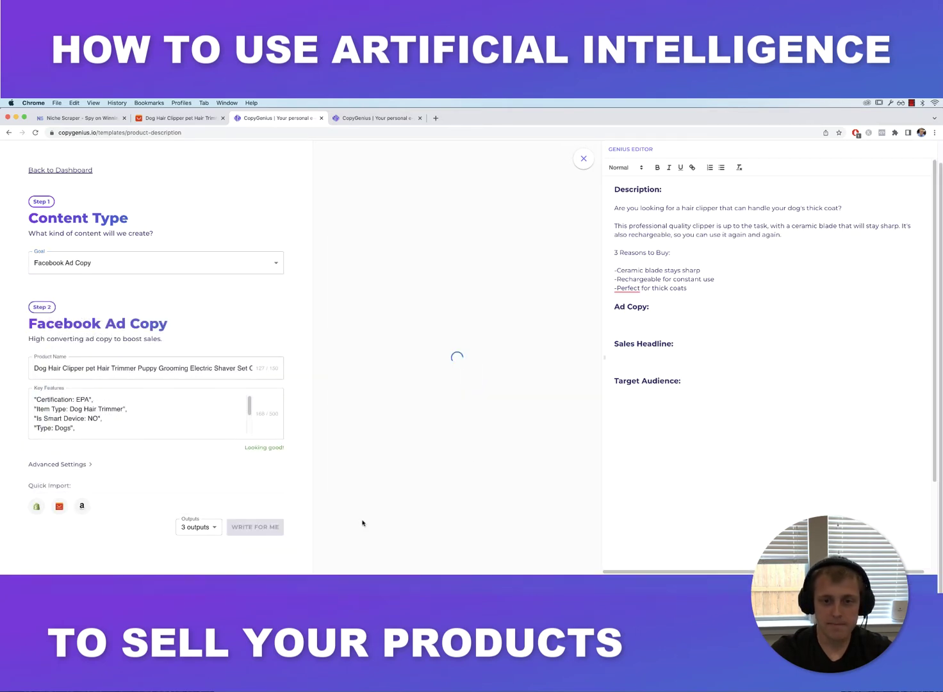
{"action": "left_click_drag", "start_coordinate": [607, 355], "coordinate": [667, 354]}
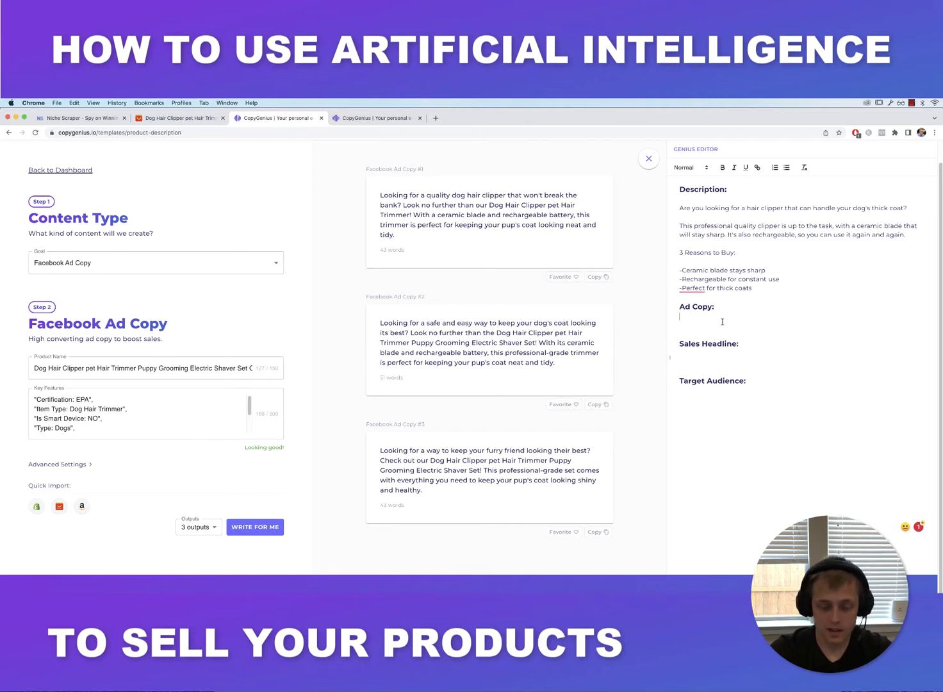
Paste the first Facebook ad copy under the Ad Copy heading, then bring up the content-type goals
{"action": "type", "text": "Looking for a quality dog hair clipper that won't break the bank? Look no further than our Dog Hair Clipper pet Hair Trimmer! With a ceramic blade and rechargeable battery, this trimmer is perfect for keeping your pup's coat looking neat and tidy."}
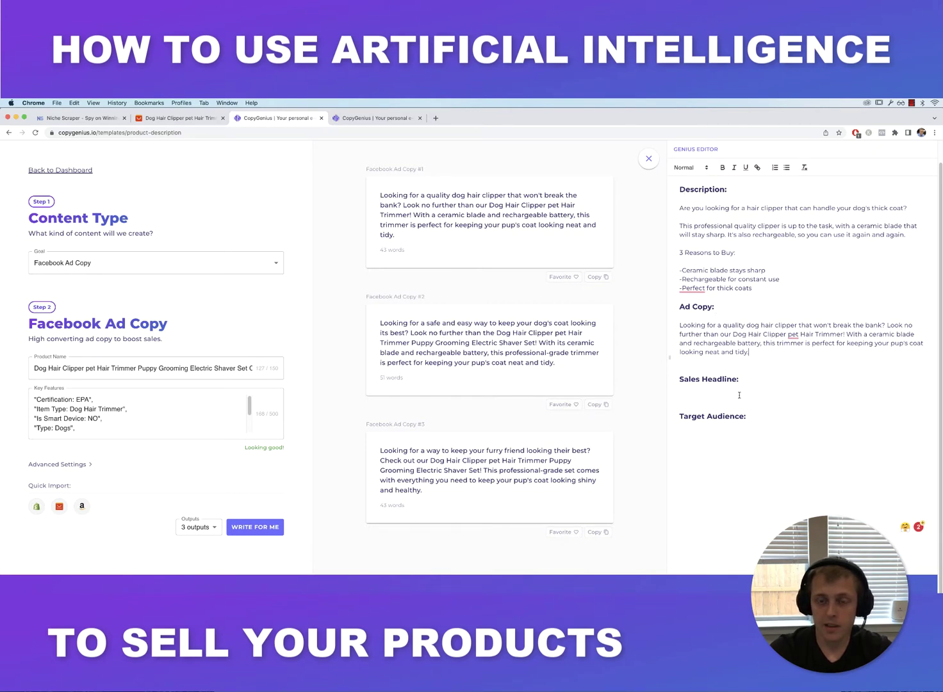
{"action": "left_click", "coordinate": [878, 400]}
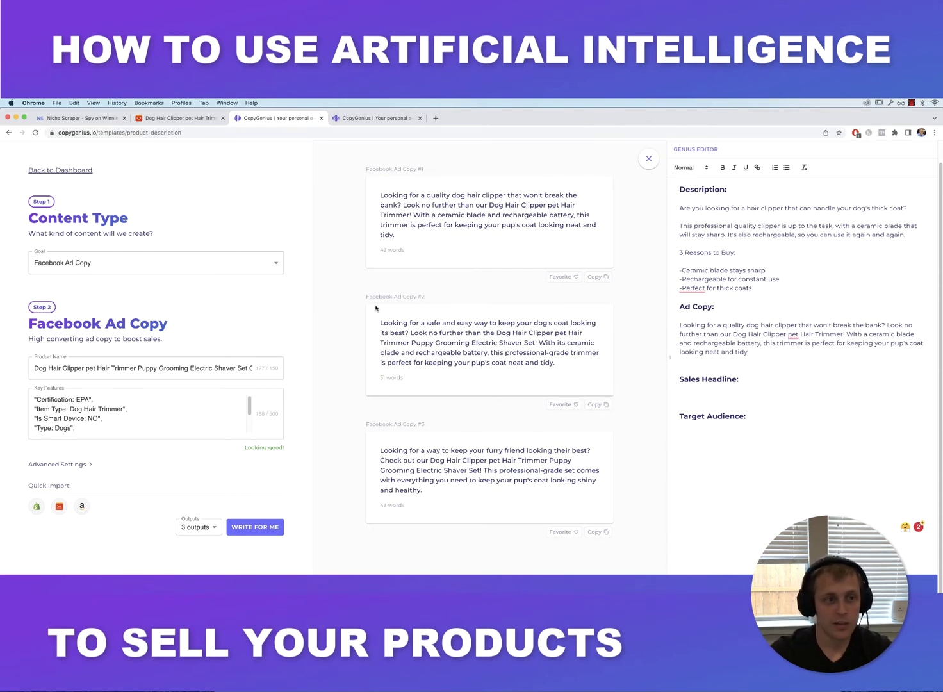
{"action": "left_click", "coordinate": [192, 261]}
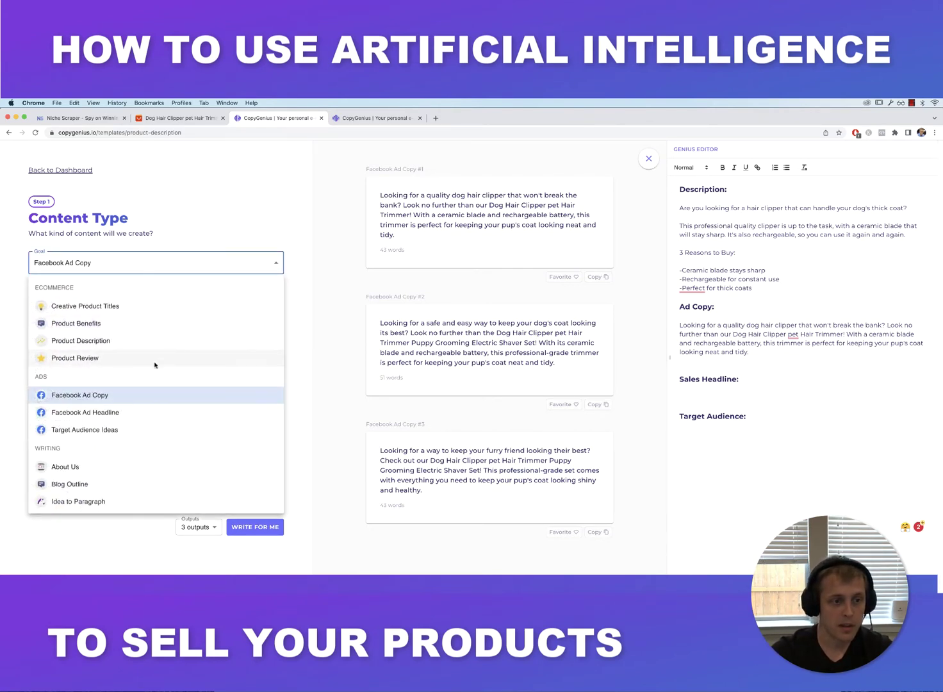
Choose Facebook Ad Headline as the goal and generate three dog clipper headlines
{"action": "left_click", "coordinate": [109, 416]}
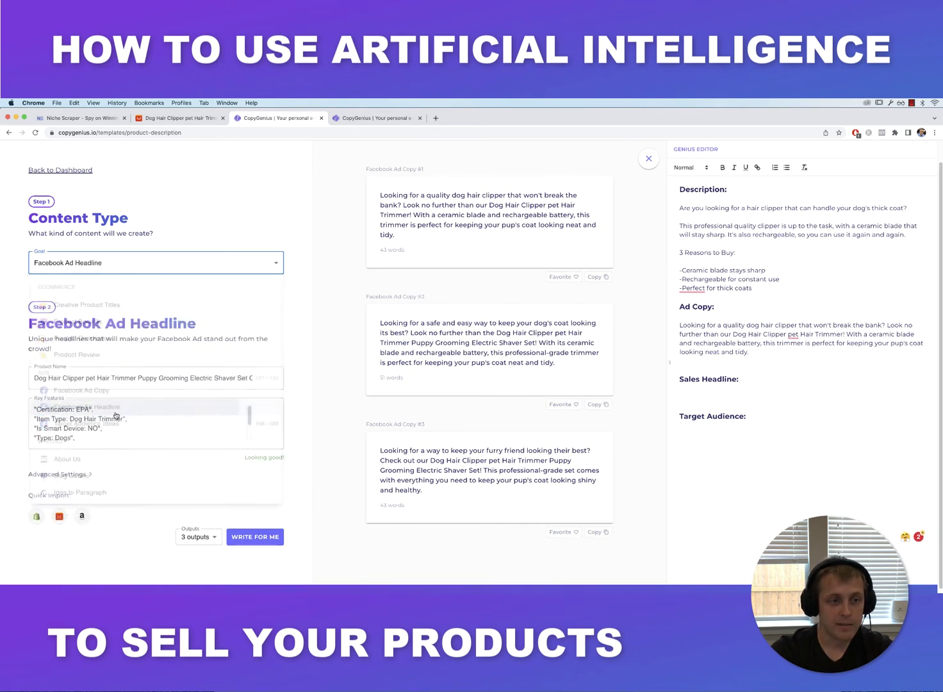
{"action": "left_click", "coordinate": [248, 541]}
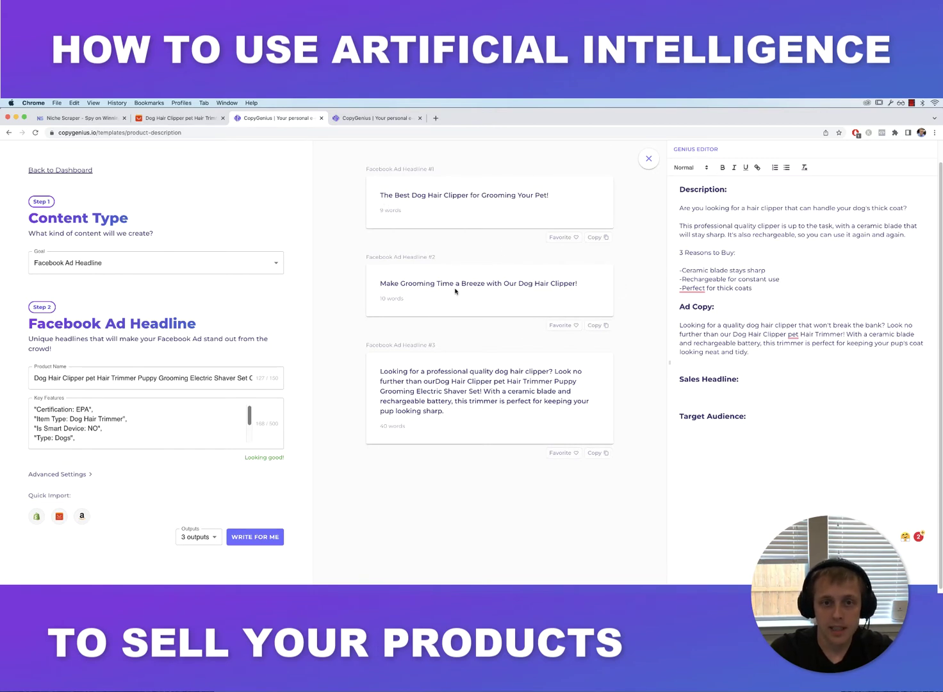
Paste headlines #2 and #1 on separate lines under the Sales Headline heading
{"action": "left_click_drag", "start_coordinate": [581, 285], "coordinate": [375, 284]}
{"action": "key", "text": "super+c"}
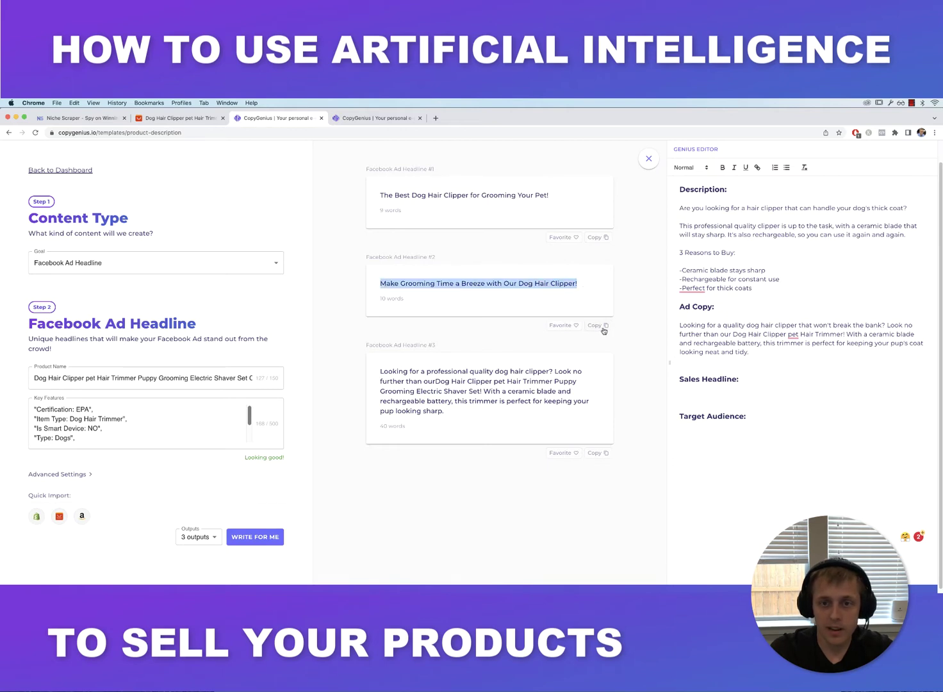
{"action": "left_click", "coordinate": [744, 399]}
{"action": "key", "text": "super+v"}
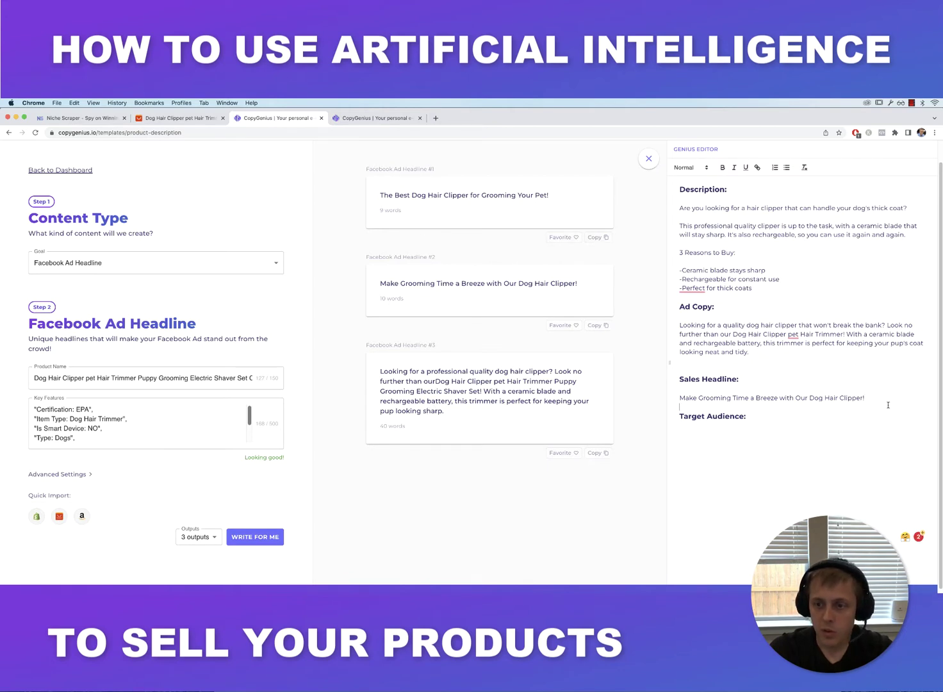
{"action": "key", "text": "Return"}
{"action": "type", "text": "The Best Dog Hair Clipper for Grooming Your Pet!"}
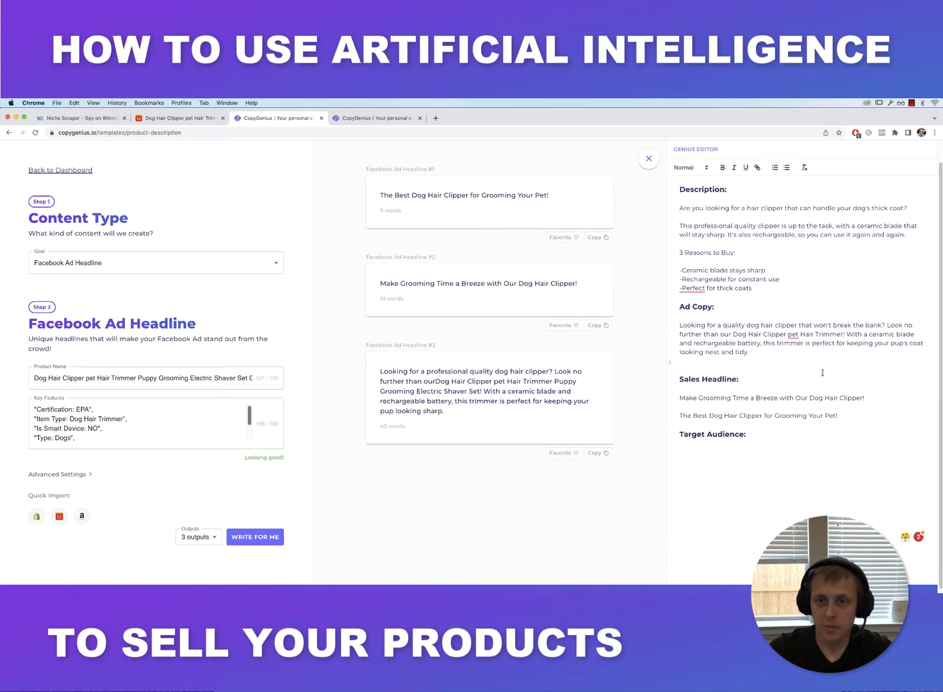
{"action": "key", "text": "Return"}
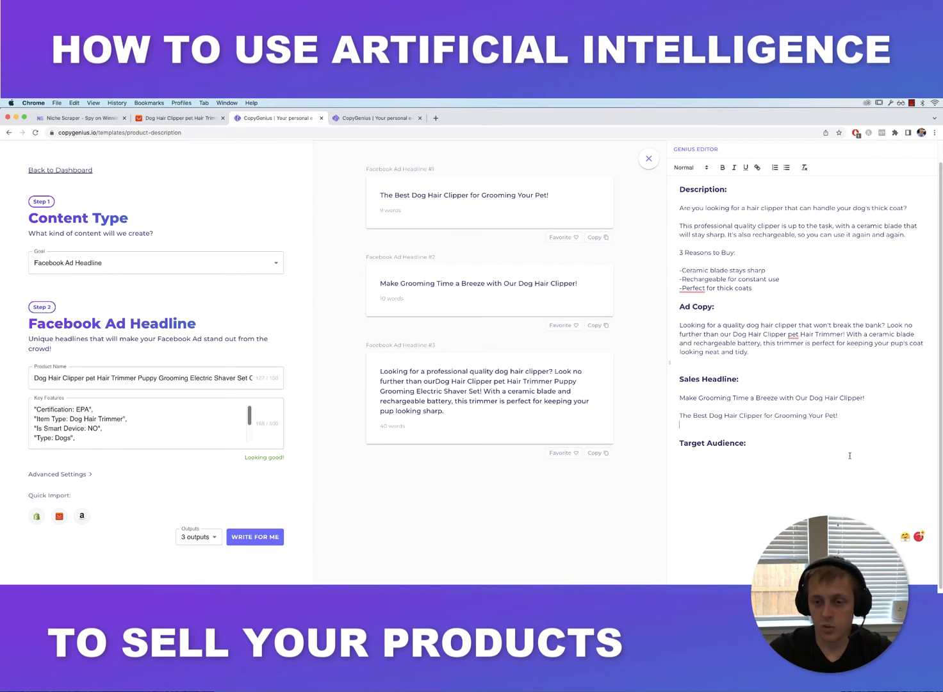
{"action": "left_click", "coordinate": [798, 478]}
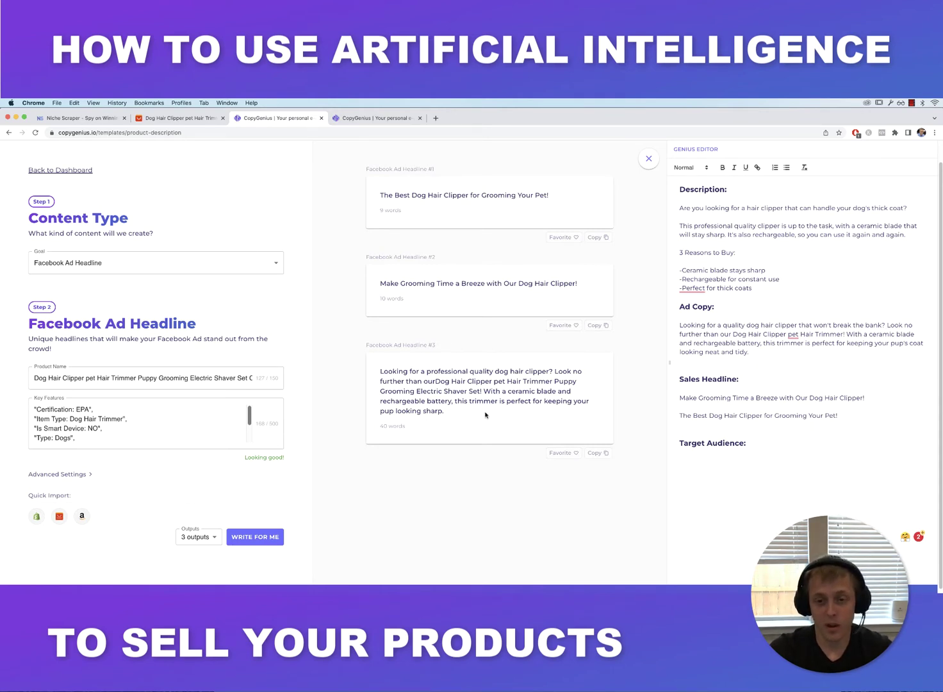
{"action": "left_click", "coordinate": [102, 274]}
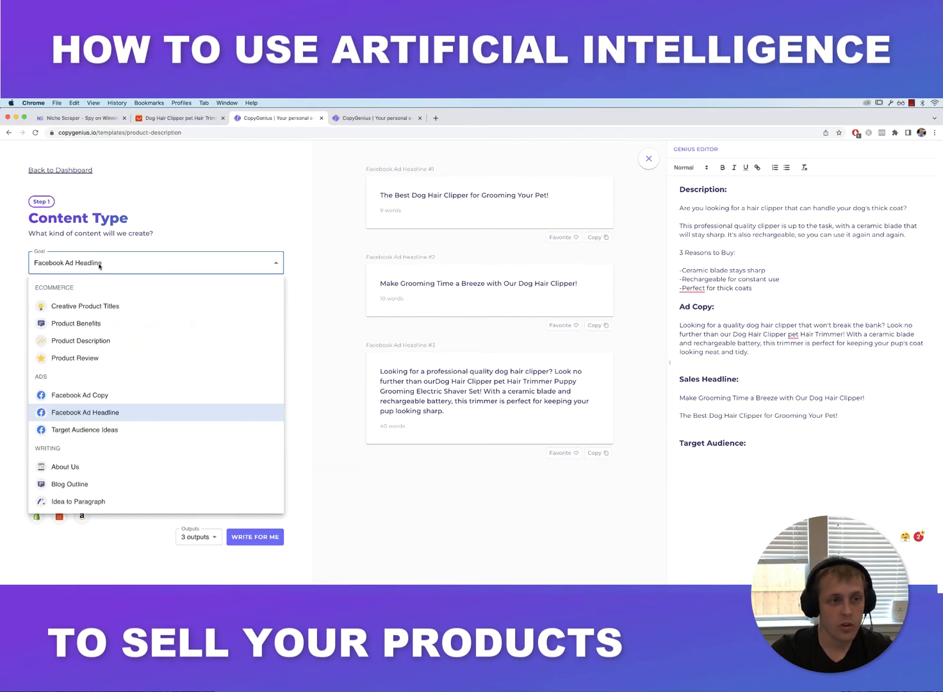
Choose Target Audience Ideas, enter 'Dog hair clipper' as the product description, and set 3 outputs
{"action": "left_click", "coordinate": [78, 433]}
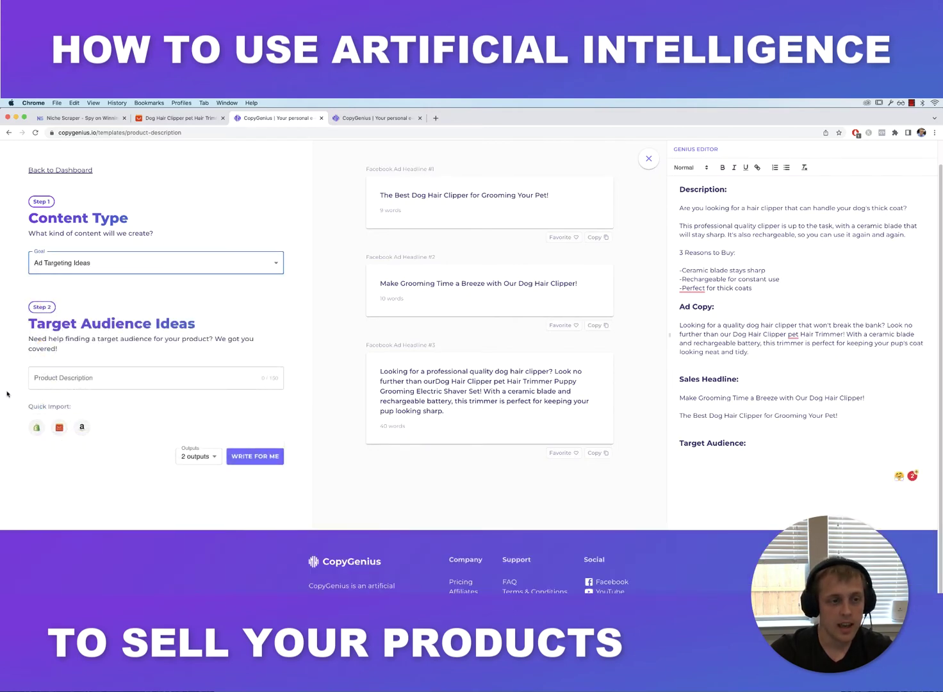
{"action": "left_click", "coordinate": [86, 377]}
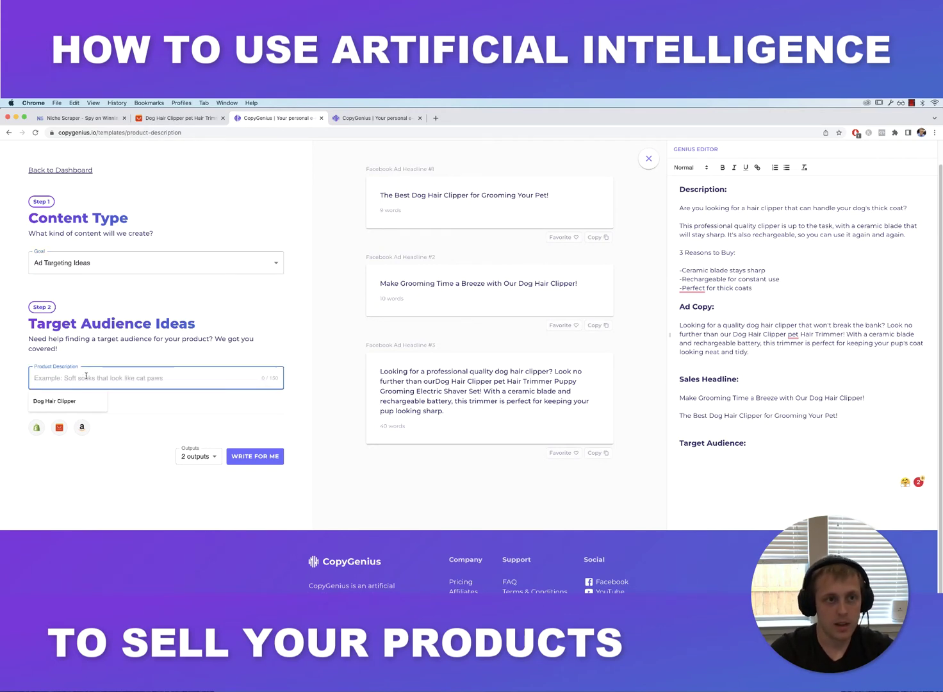
{"action": "type", "text": "Dog hair "}
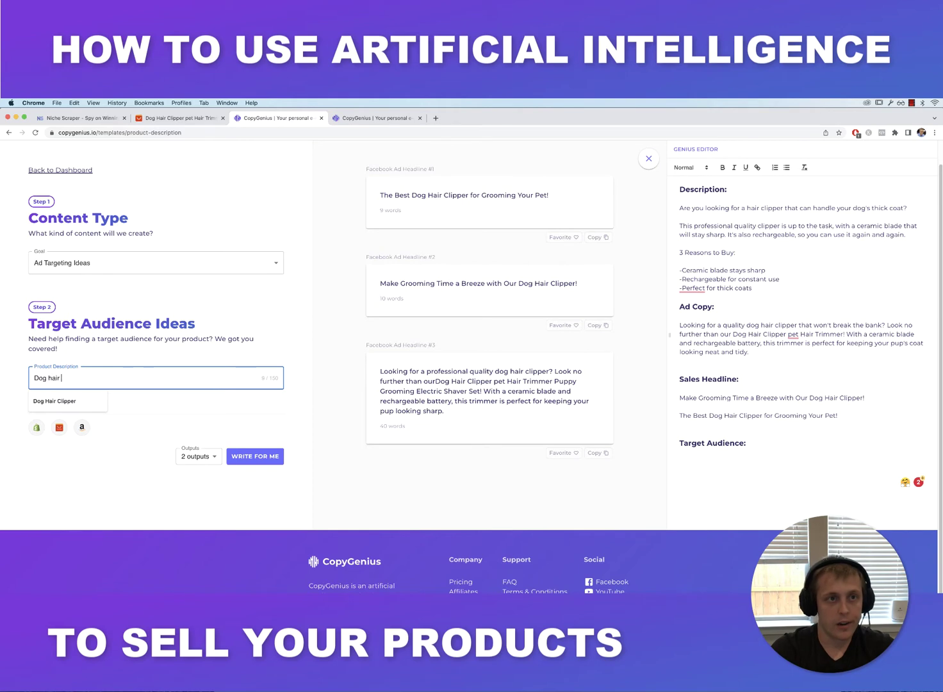
{"action": "type", "text": "clipper"}
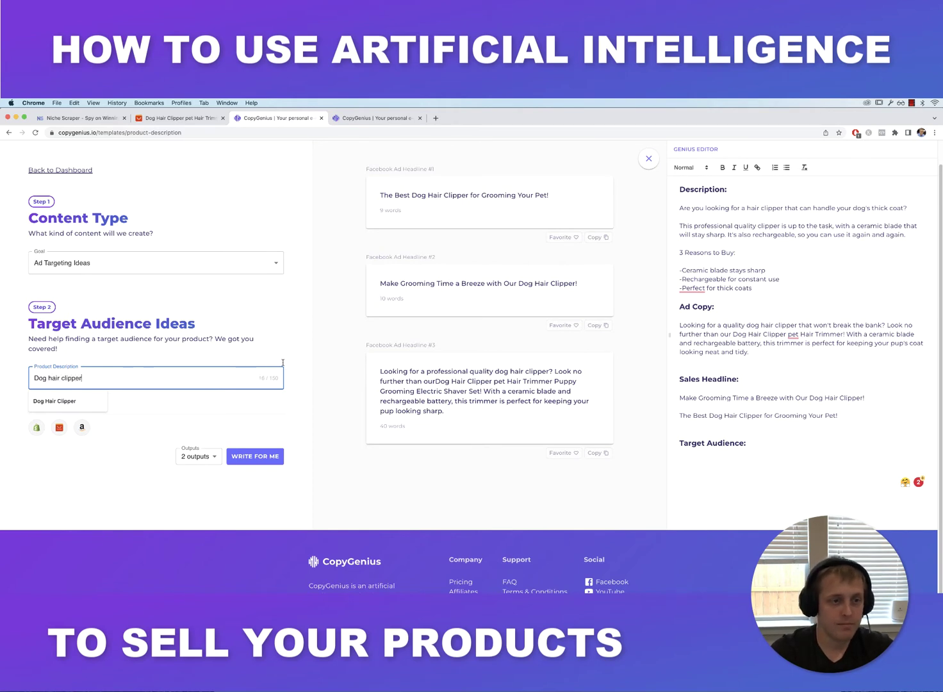
{"action": "left_click", "coordinate": [146, 361]}
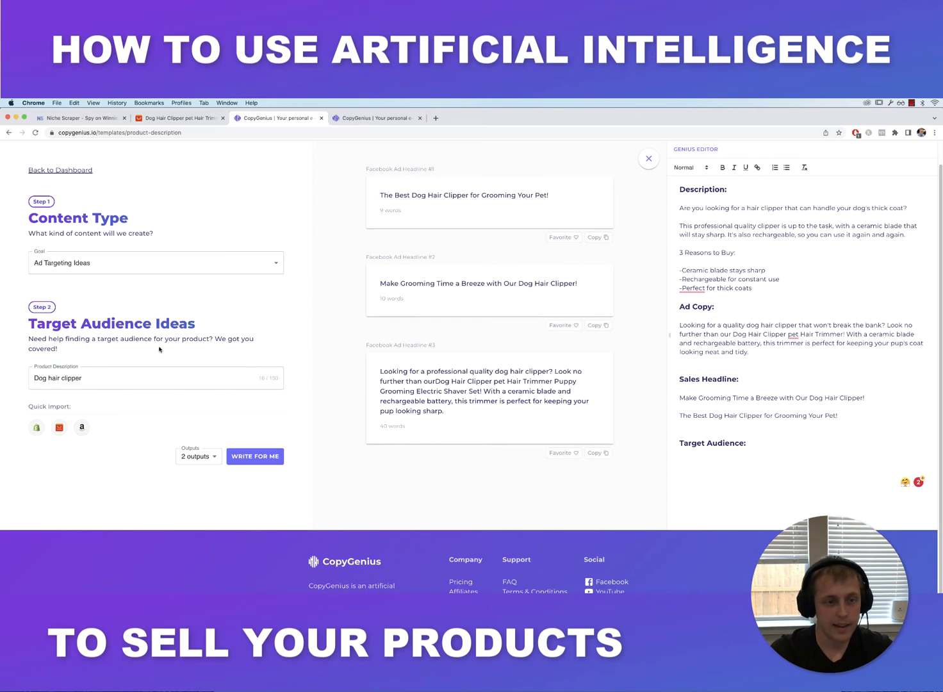
{"action": "left_click", "coordinate": [193, 458]}
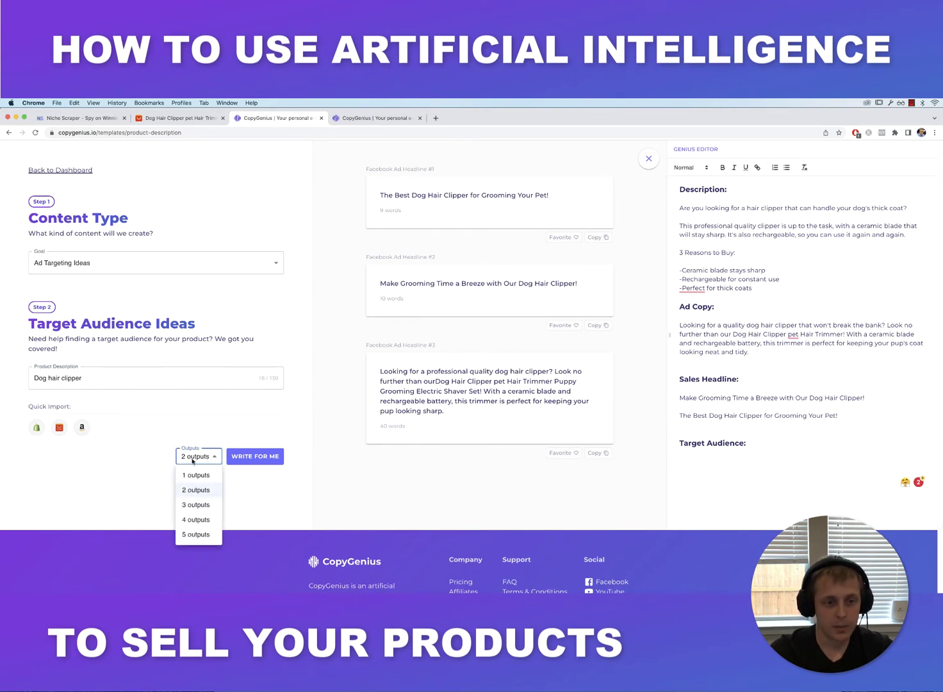
{"action": "left_click", "coordinate": [198, 507]}
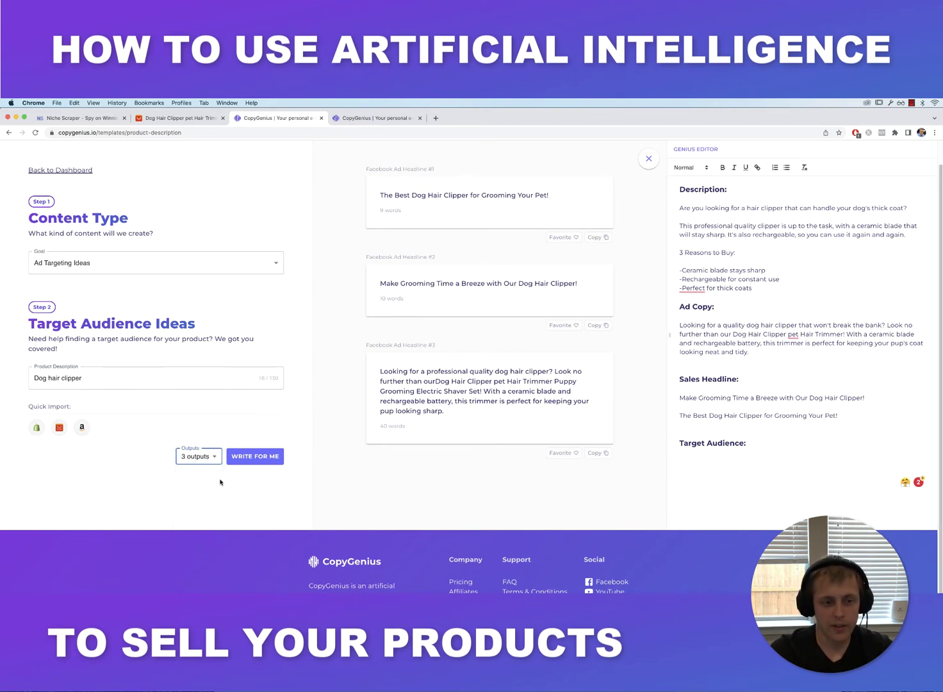
Generate three dog clipper ad targeting ideas listing gender, age ranges and pet-related interests
{"action": "left_click", "coordinate": [247, 460]}
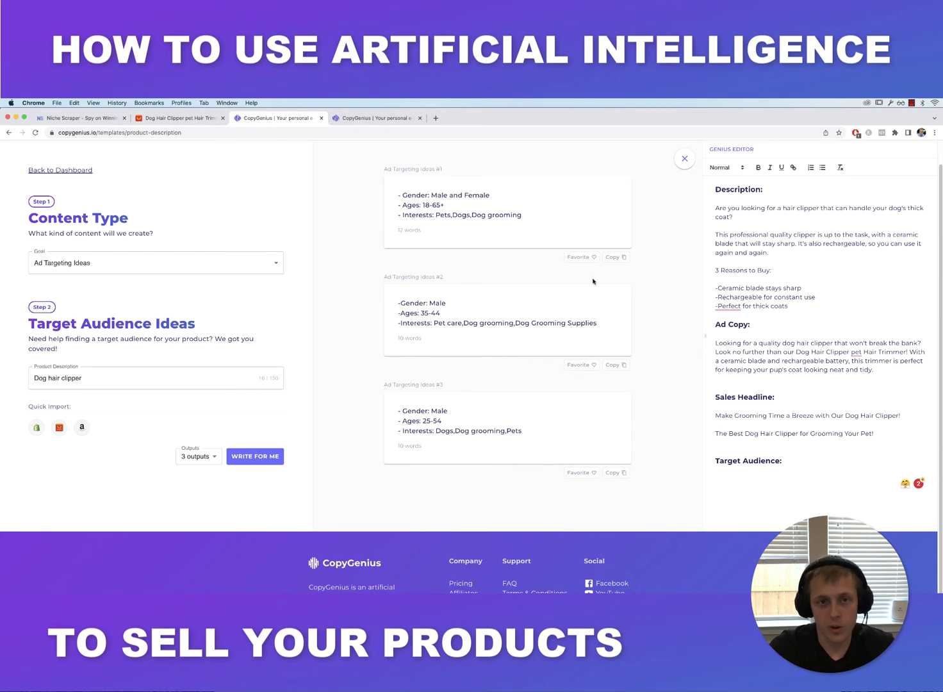
Copy the three ad targeting ideas, with gender, ages and interests, under Target Audience
{"action": "left_click", "coordinate": [619, 259]}
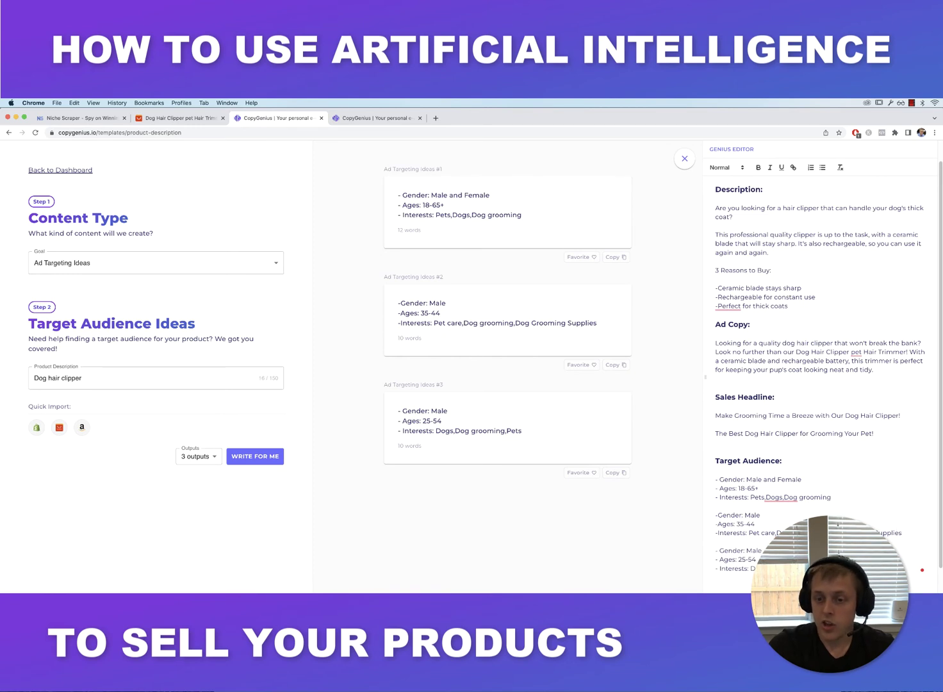
{"action": "left_click_drag", "start_coordinate": [923, 572], "coordinate": [715, 187]}
{"action": "left_click", "coordinate": [781, 287]}
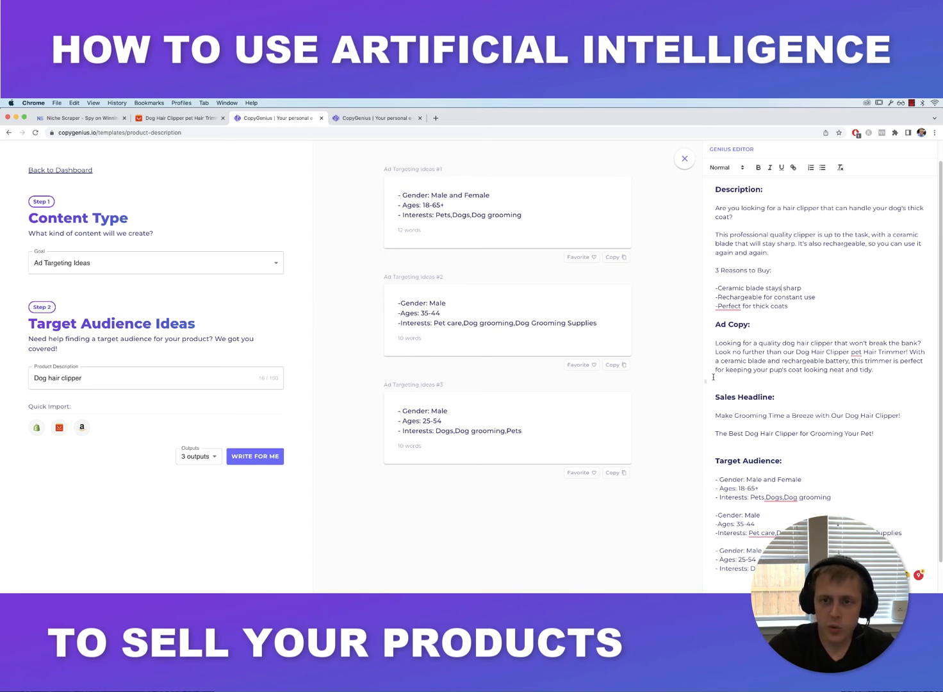
Widen the Genius Editor panel and select the Description's opening question to bring up the AI toolbar
{"action": "left_click_drag", "start_coordinate": [705, 379], "coordinate": [581, 388]}
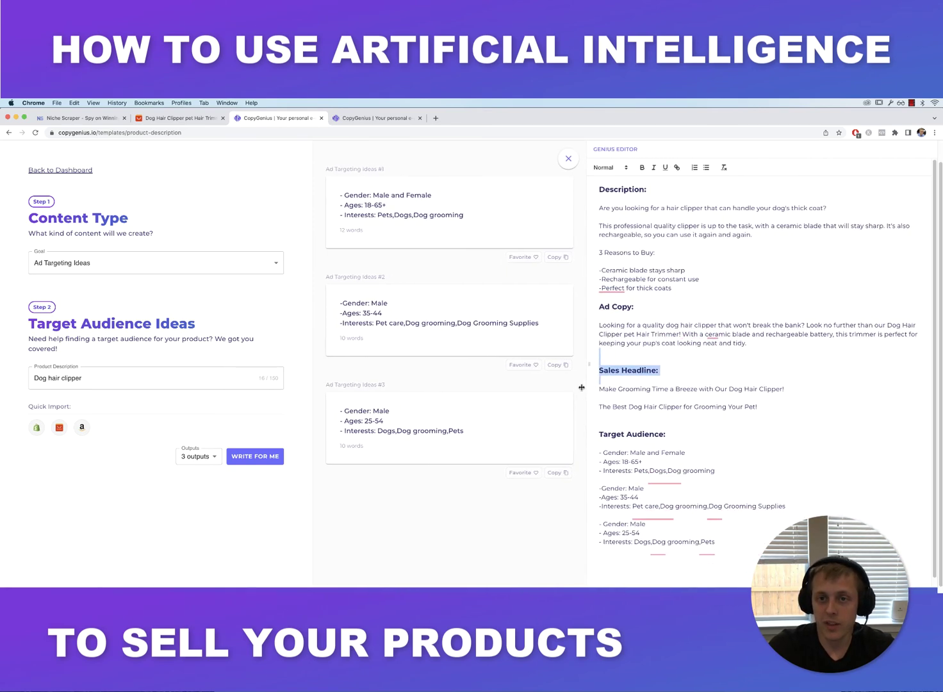
{"action": "left_click", "coordinate": [726, 301]}
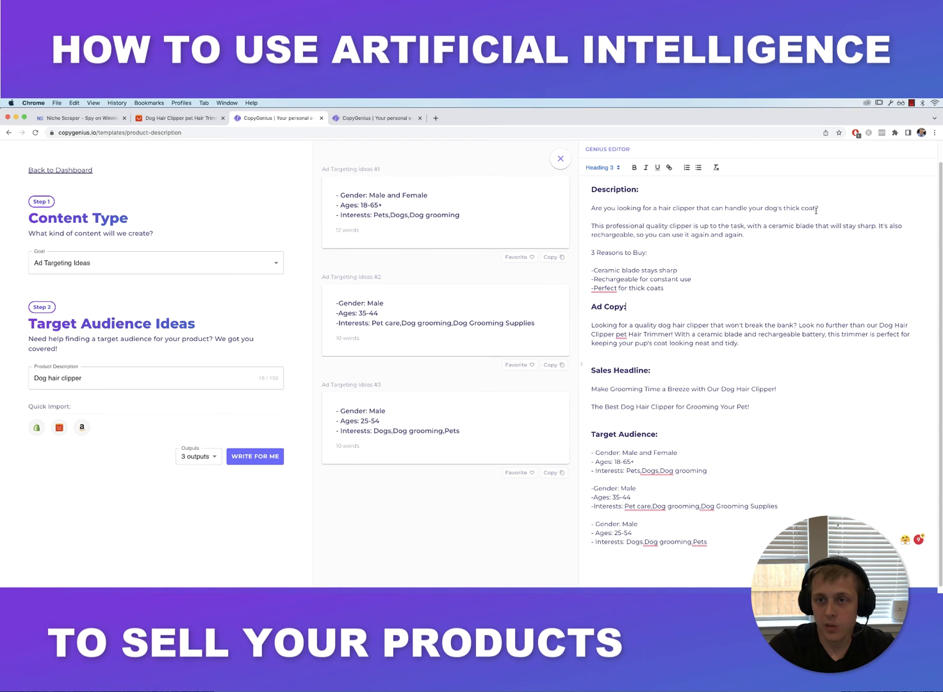
{"action": "left_click_drag", "start_coordinate": [819, 208], "coordinate": [589, 207]}
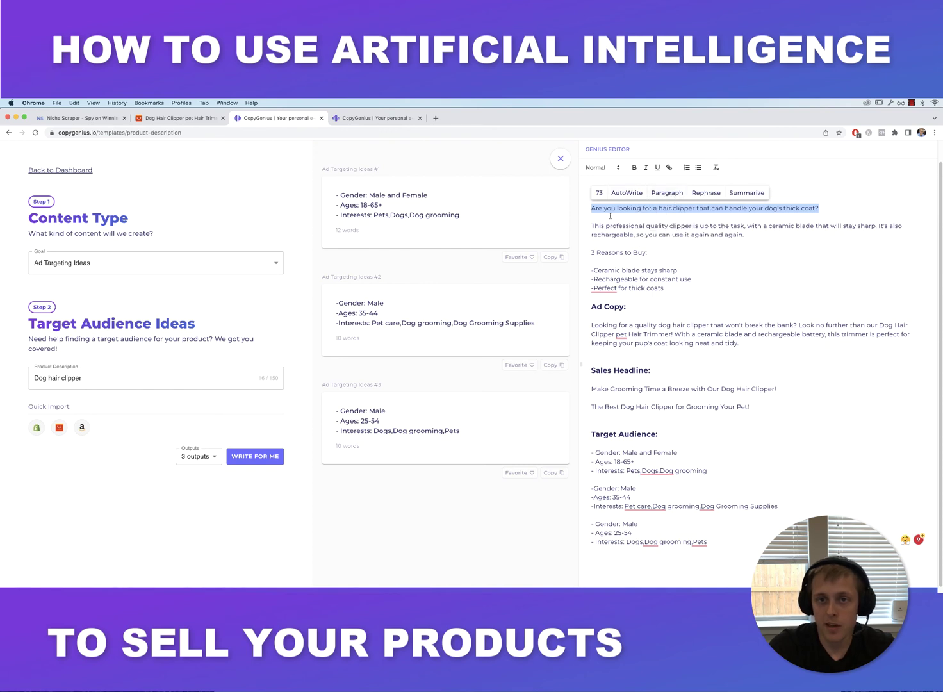
Expand the opening question into an AI paragraph and paste it into the Description
{"action": "left_click", "coordinate": [667, 193]}
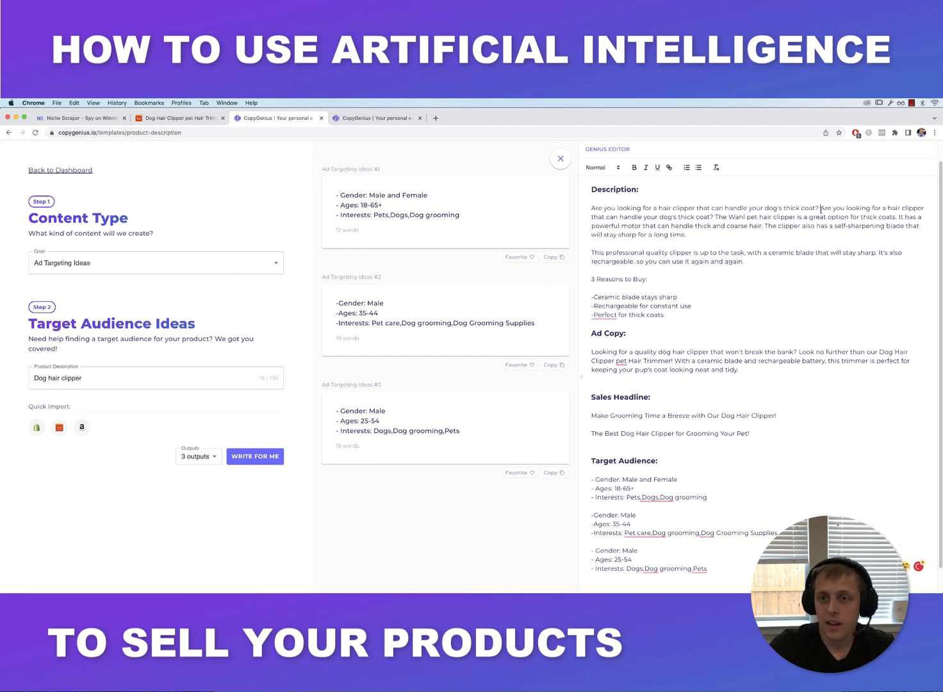
{"action": "left_click", "coordinate": [591, 207]}
{"action": "key", "text": "ctrl+v"}
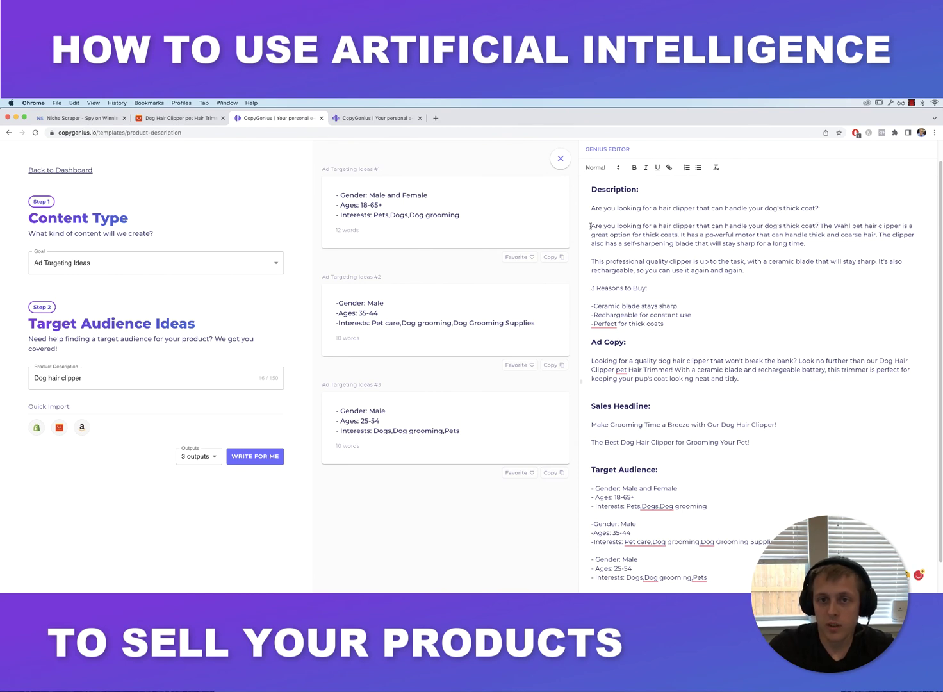
Delete the duplicated opening question and move the new paragraph onto its own line
{"action": "left_click_drag", "start_coordinate": [590, 225], "coordinate": [582, 208]}
{"action": "key", "text": "BackSpace"}
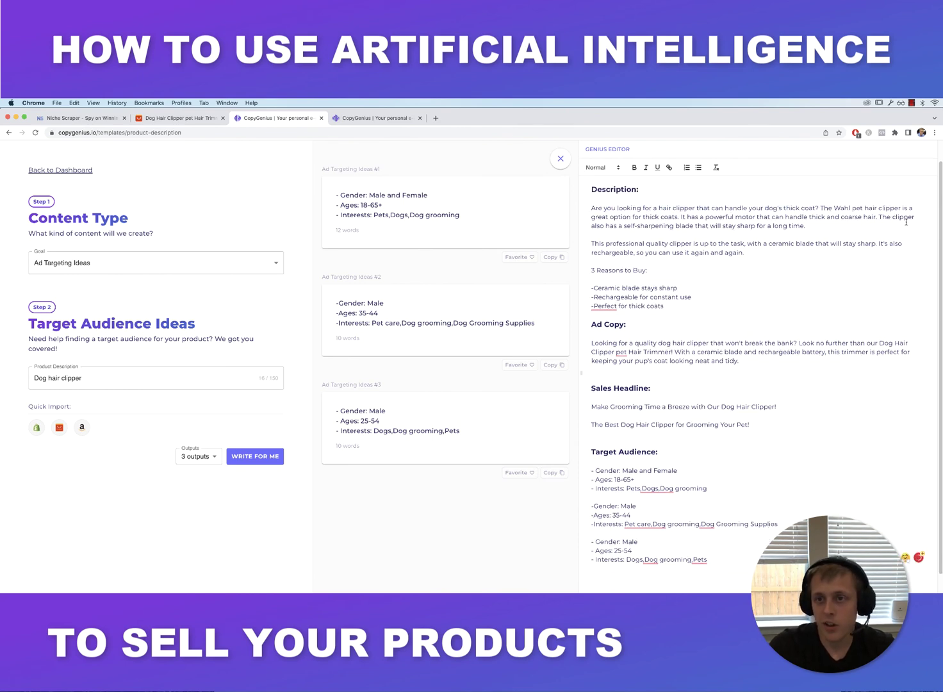
{"action": "key", "text": "Return"}
{"action": "key", "text": "Return"}
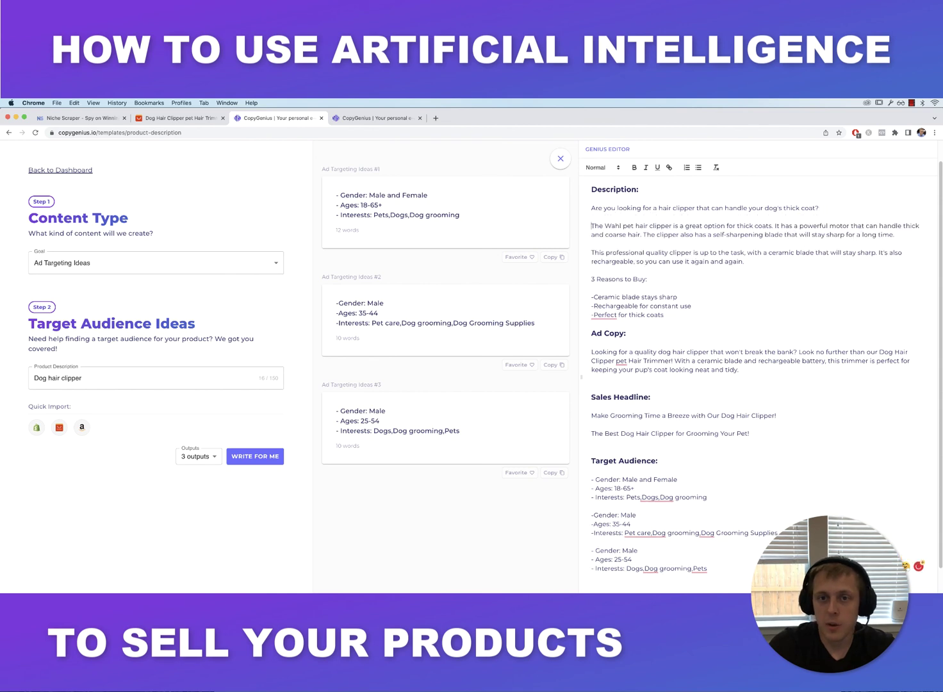